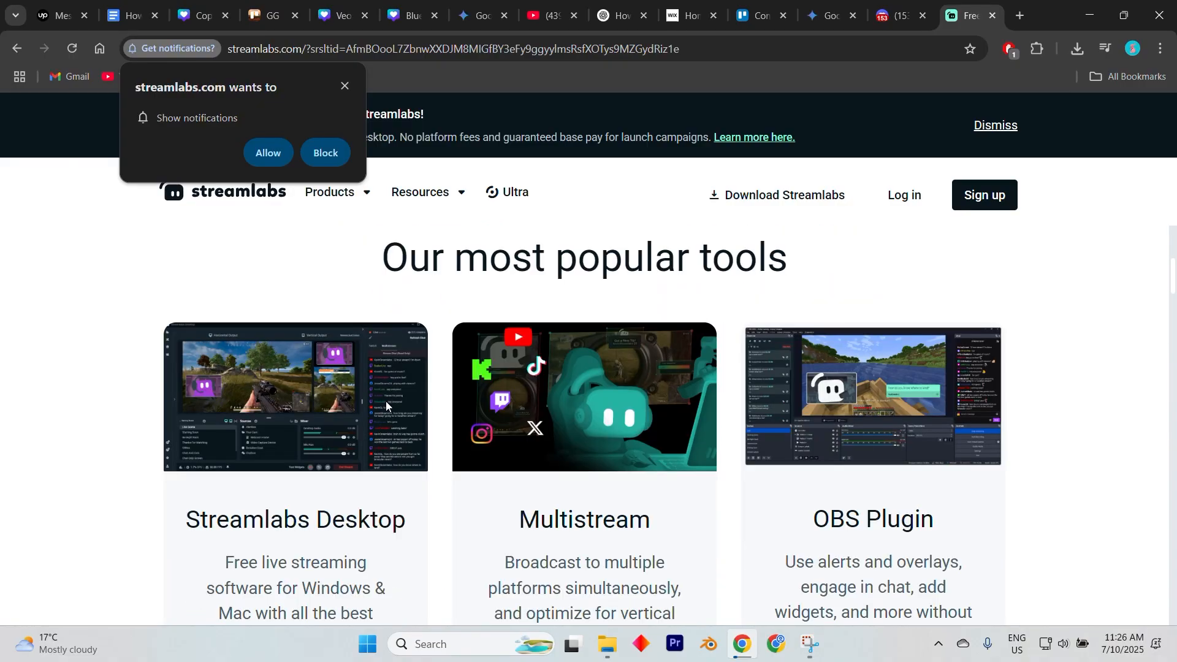
Browse the Streamlabs homepage and allow the site's notifications.
scroll(385, 400, "down", 1)
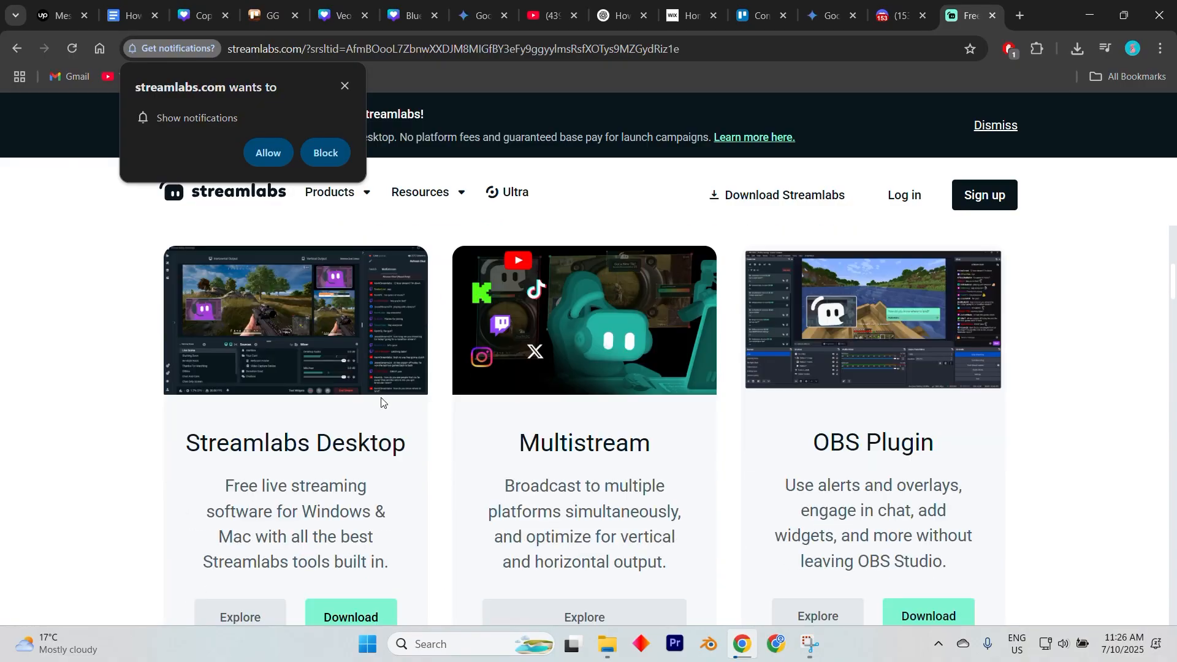
scroll(379, 401, "up", 1)
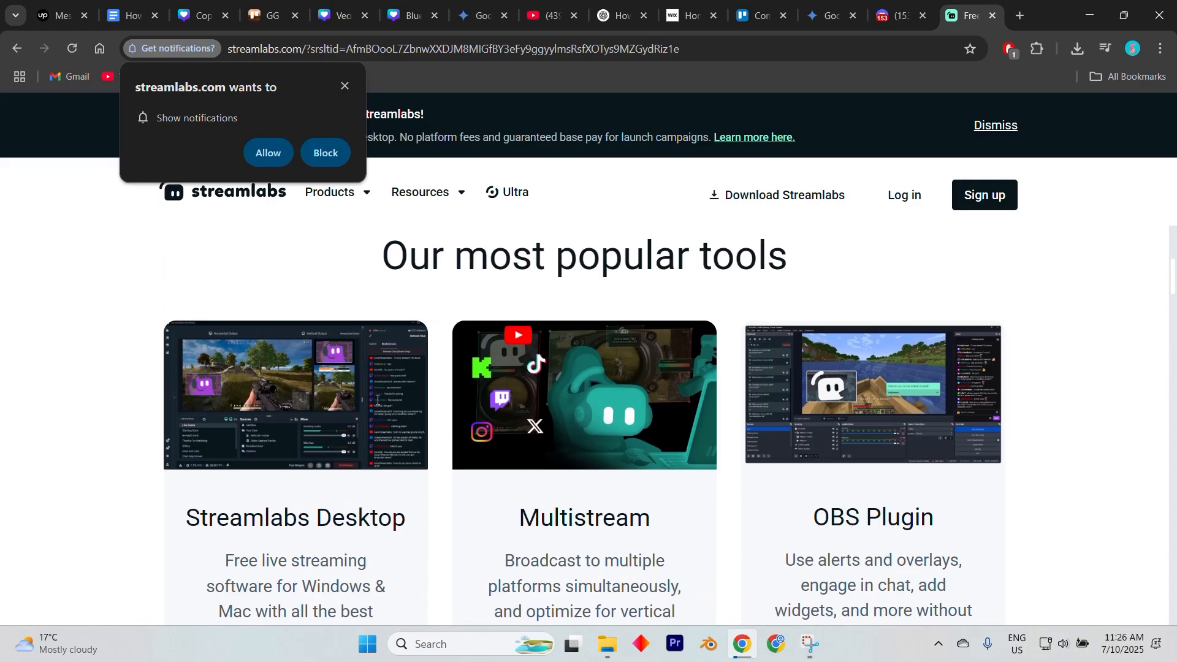
scroll(377, 400, "down", 9)
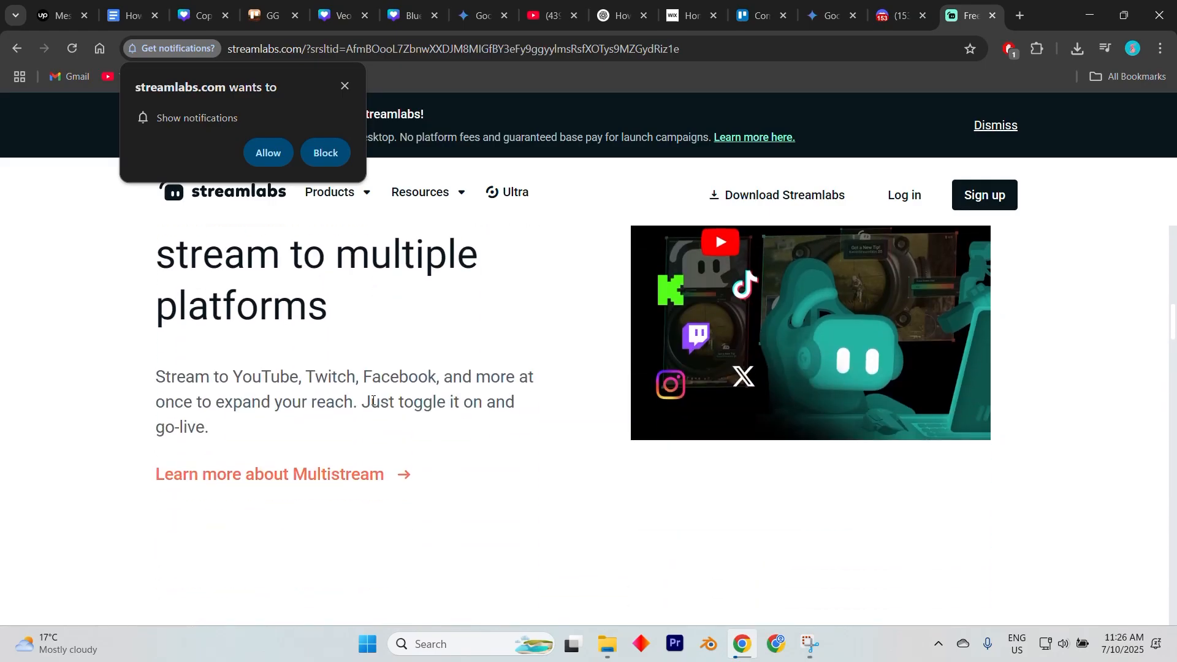
Scroll through the Streamlabs homepage to review its tools and download options.
scroll(368, 402, "down", 1)
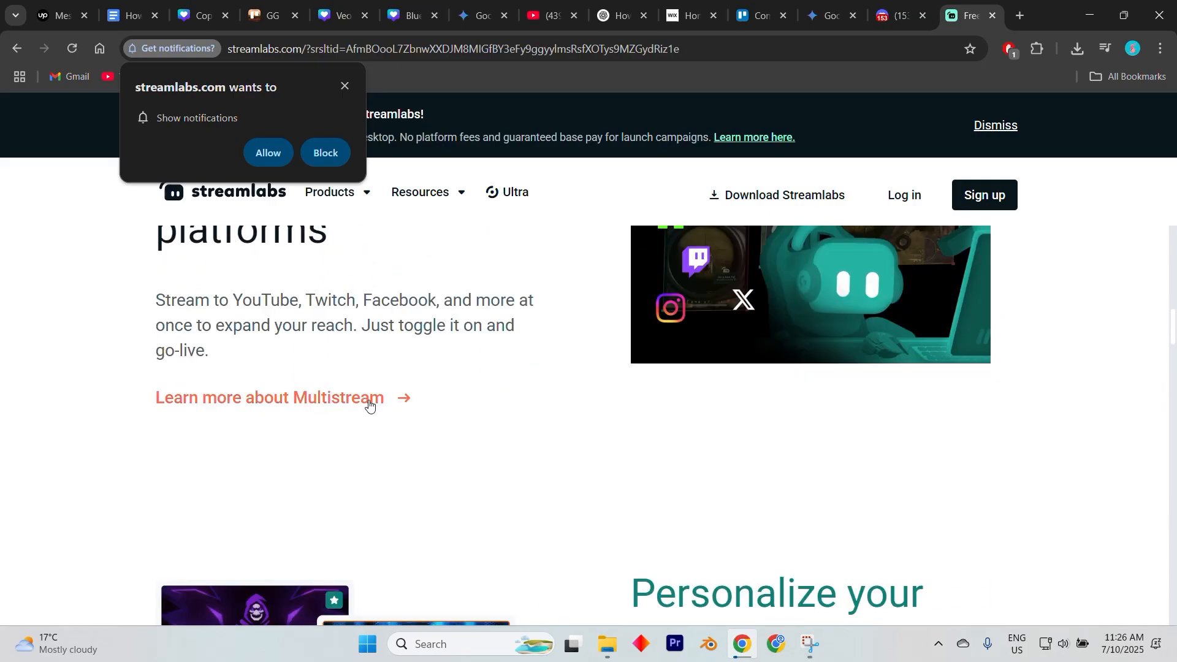
left_click(270, 161)
scroll(358, 330, "down", 3)
scroll(358, 330, "up", 1)
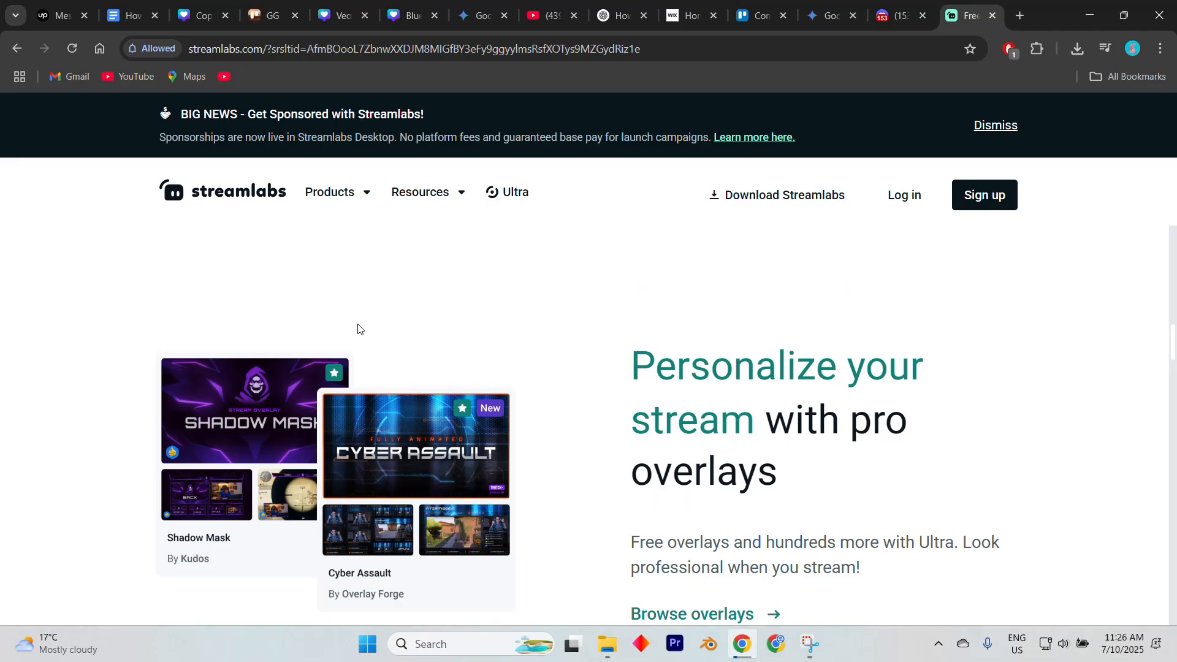
scroll(358, 329, "up", 5)
scroll(358, 328, "up", 8)
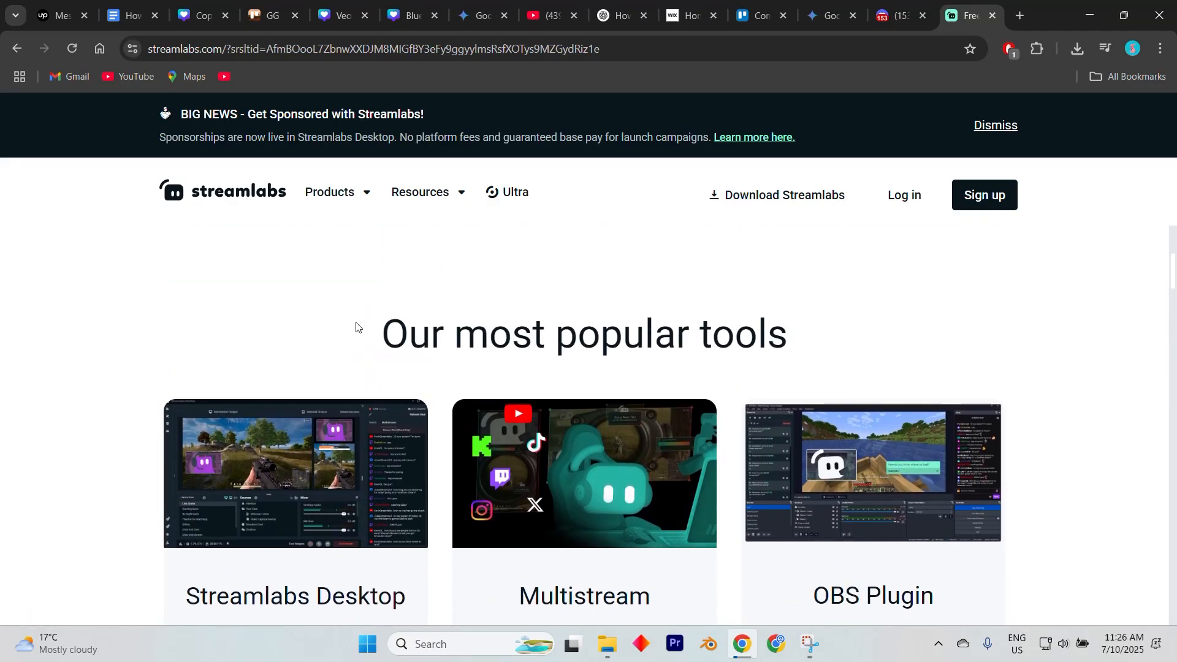
scroll(356, 327, "up", 3)
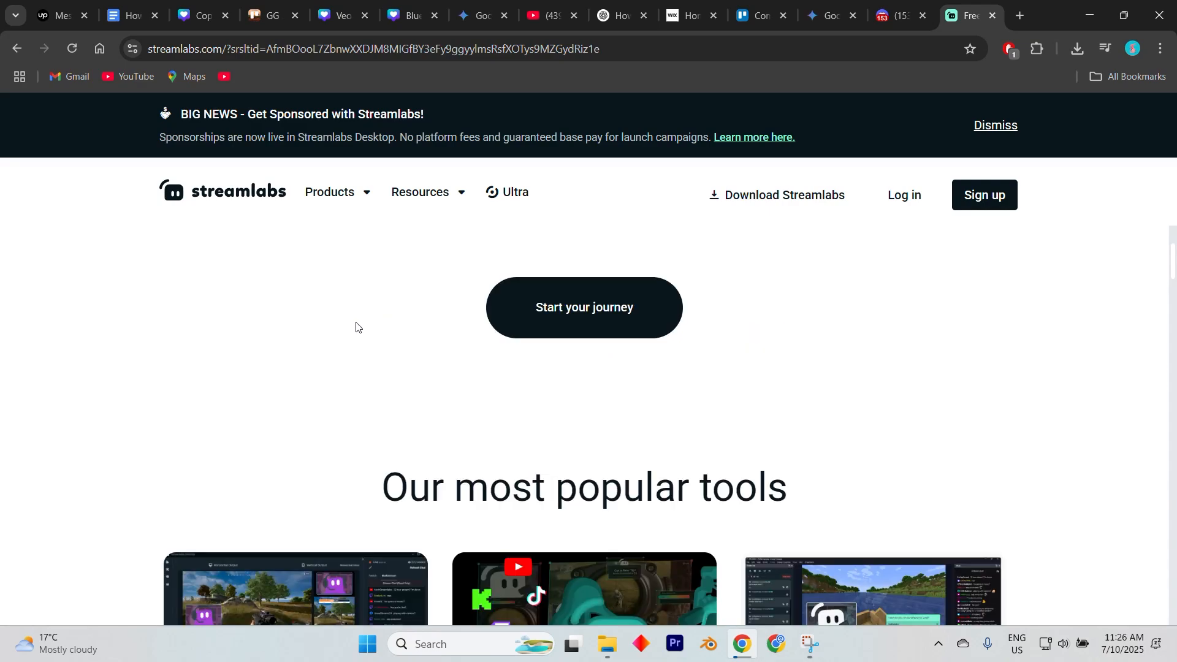
scroll(356, 326, "up", 3)
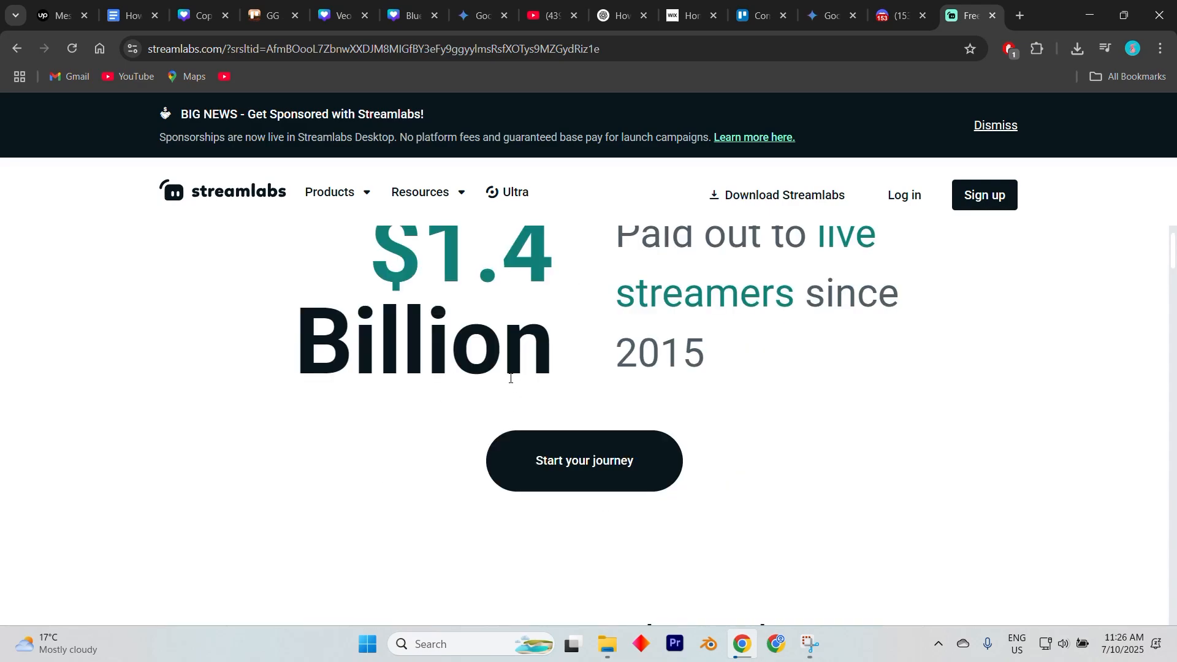
scroll(502, 371, "up", 4)
scroll(496, 369, "up", 4)
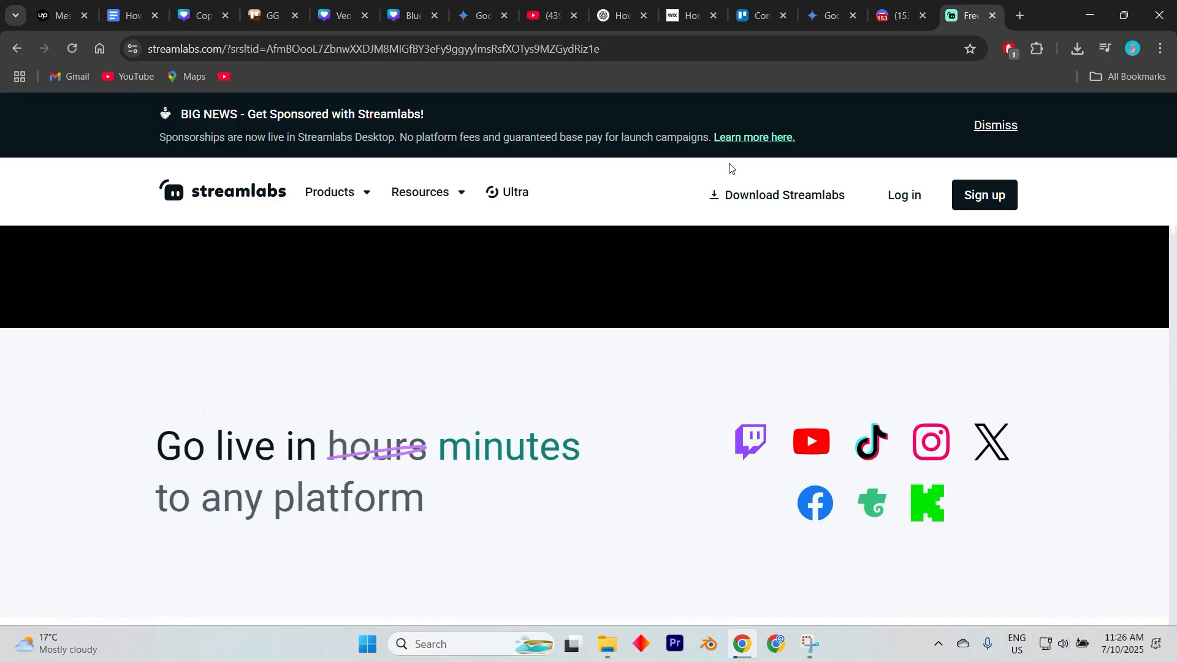
scroll(648, 348, "up", 5)
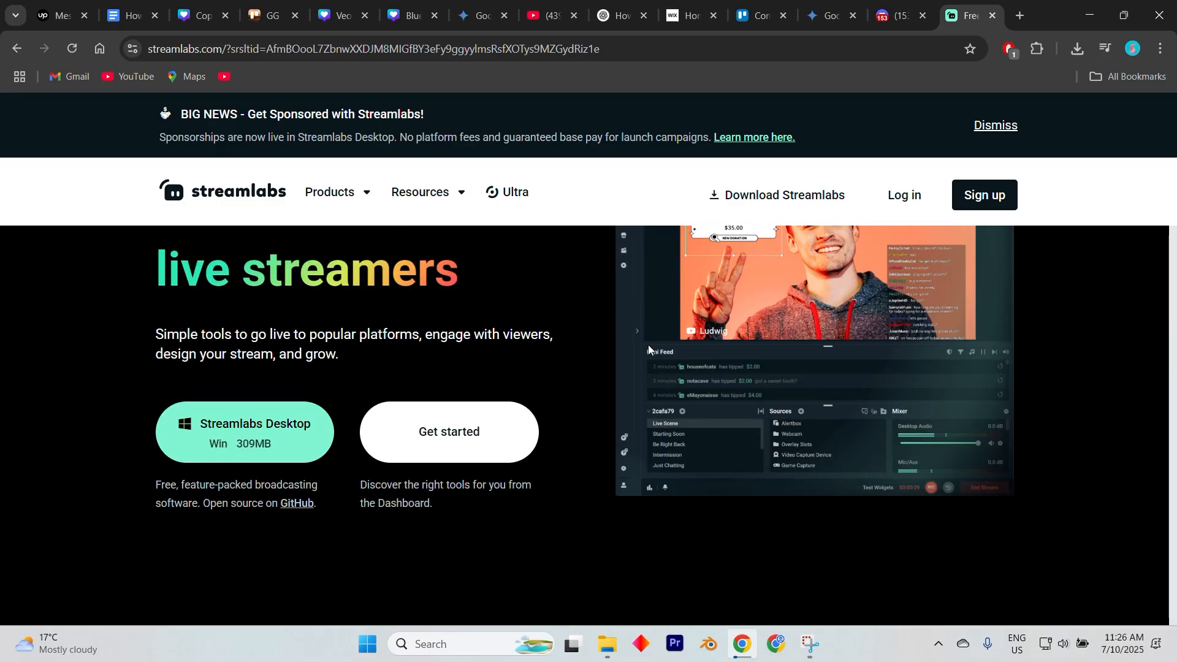
scroll(649, 345, "up", 3)
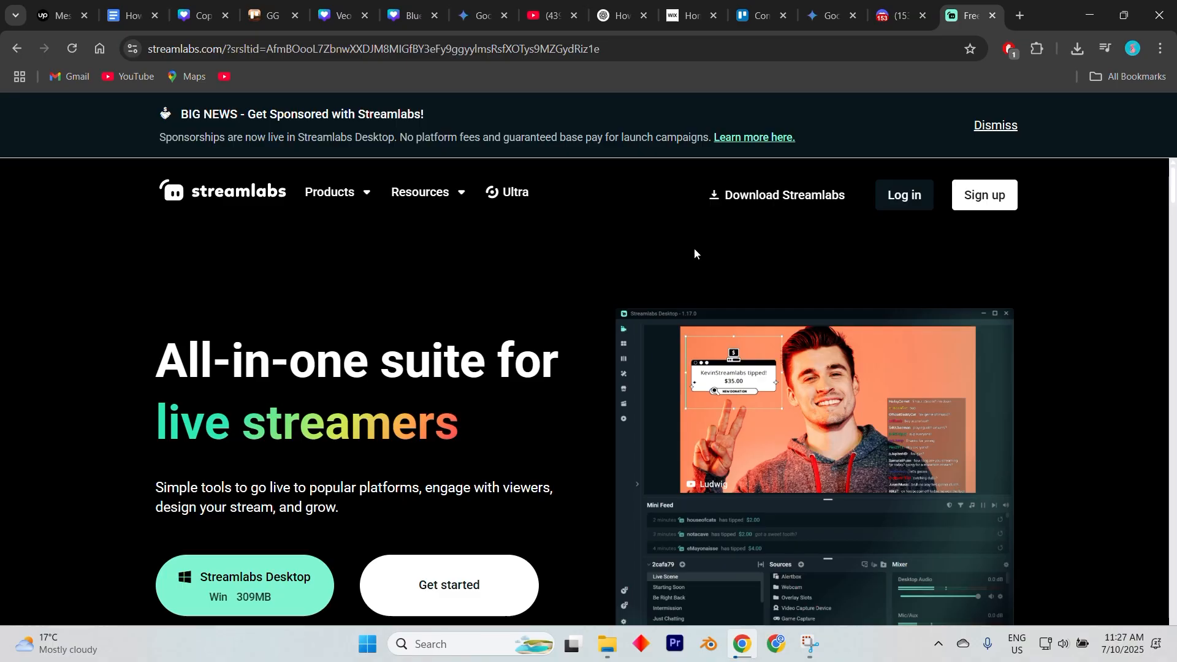
scroll(595, 288, "down", 2)
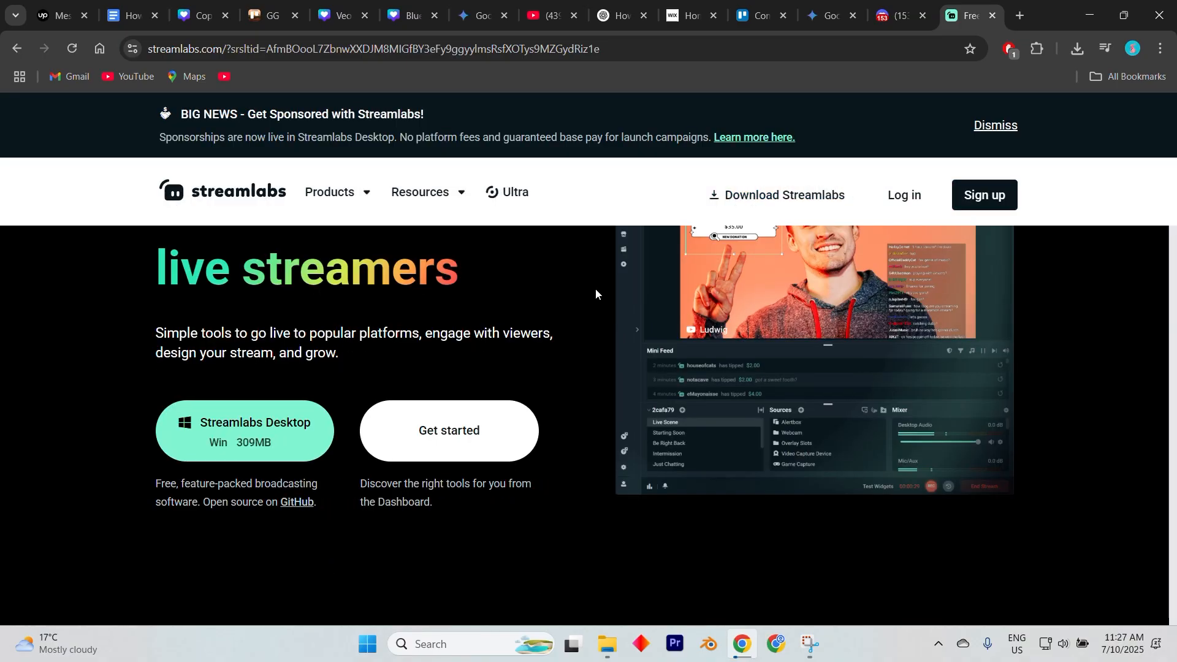
scroll(572, 371, "down", 4)
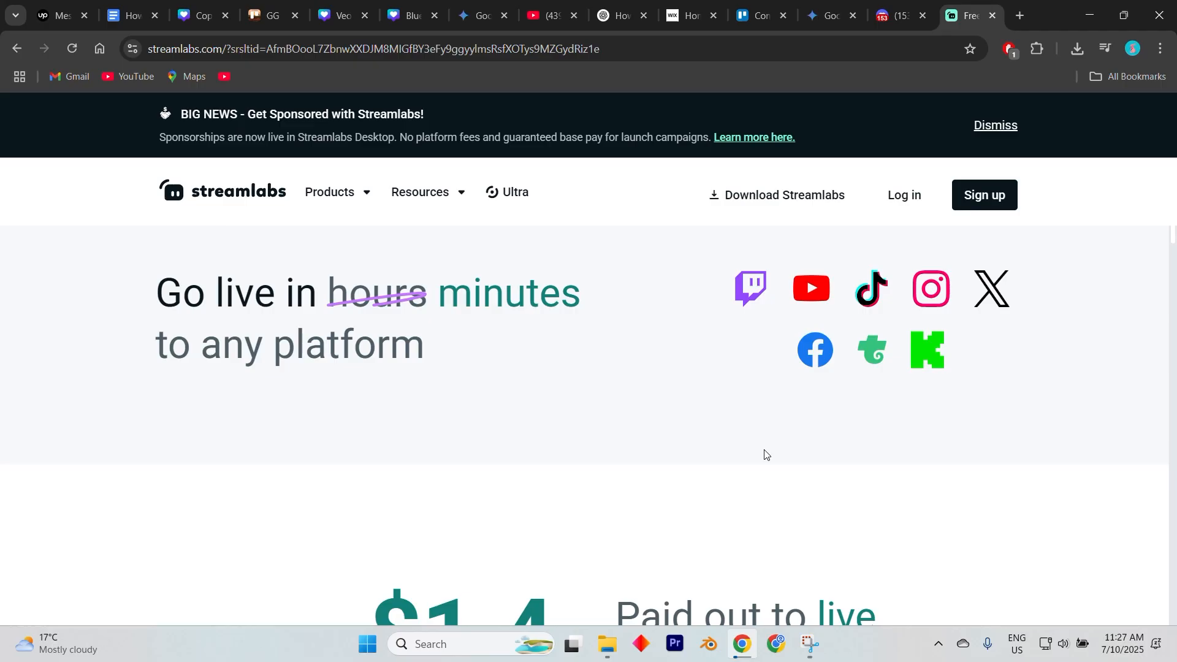
scroll(764, 454, "down", 3)
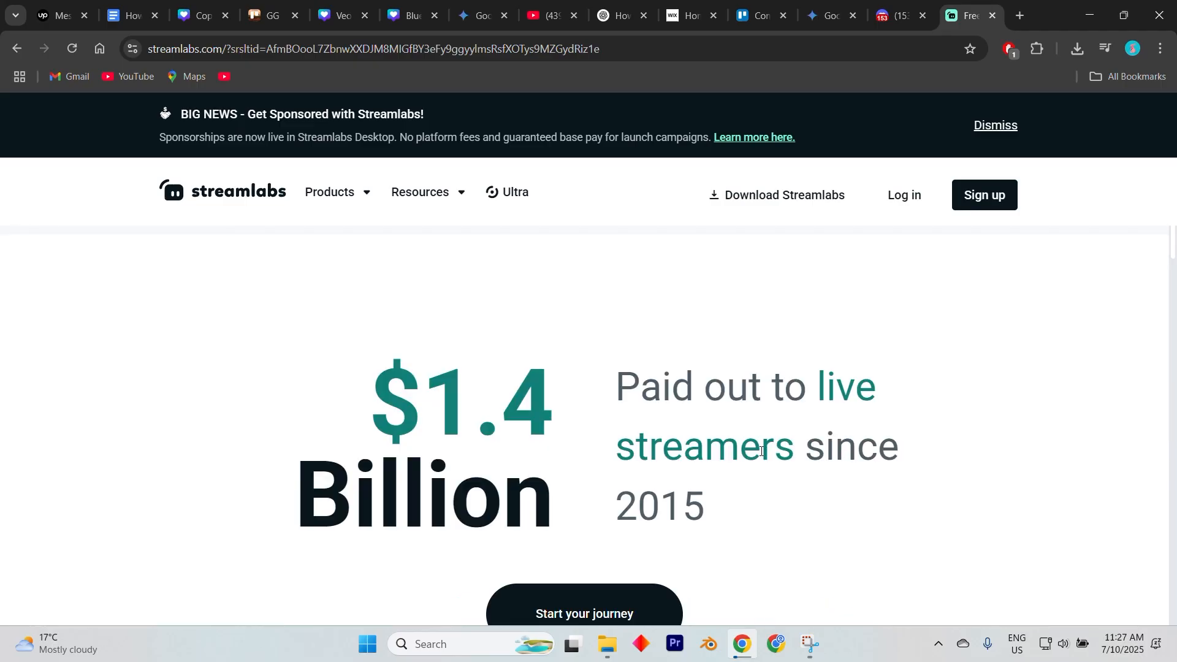
scroll(761, 452, "up", 2)
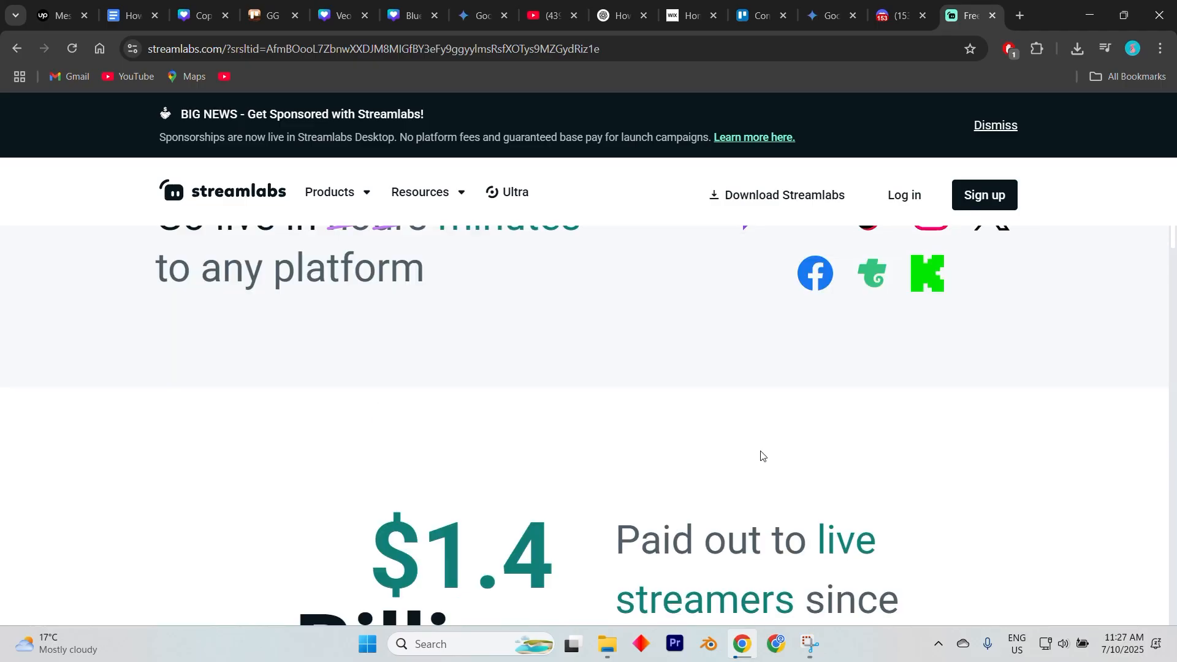
scroll(763, 455, "down", 3)
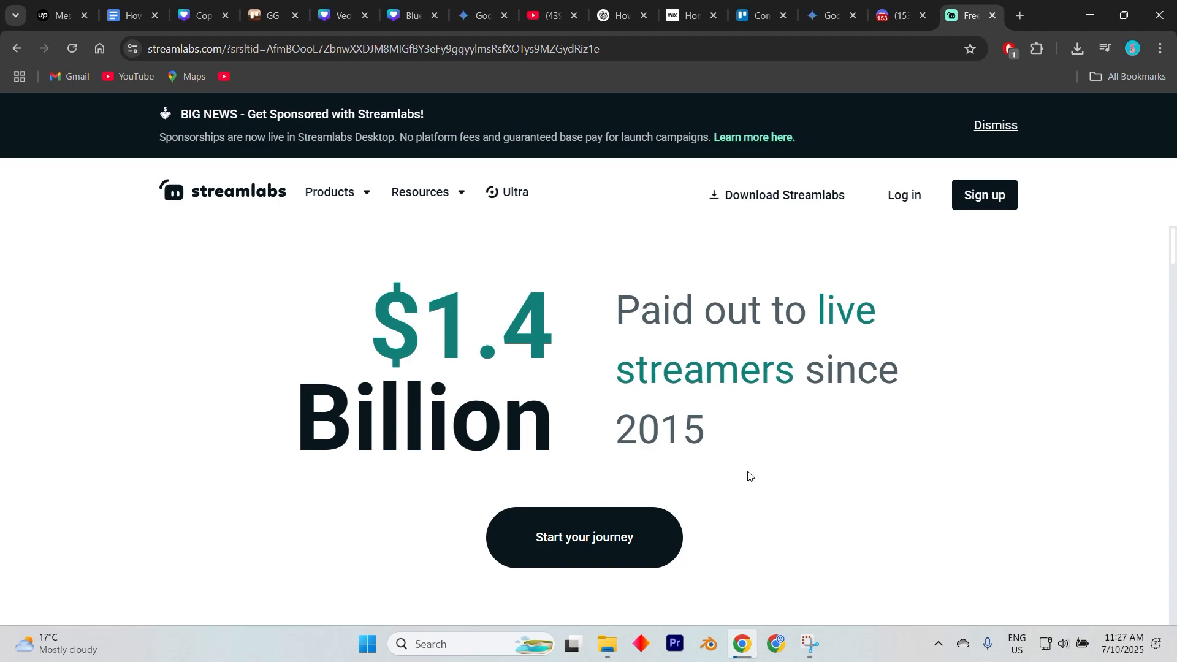
scroll(748, 475, "up", 7)
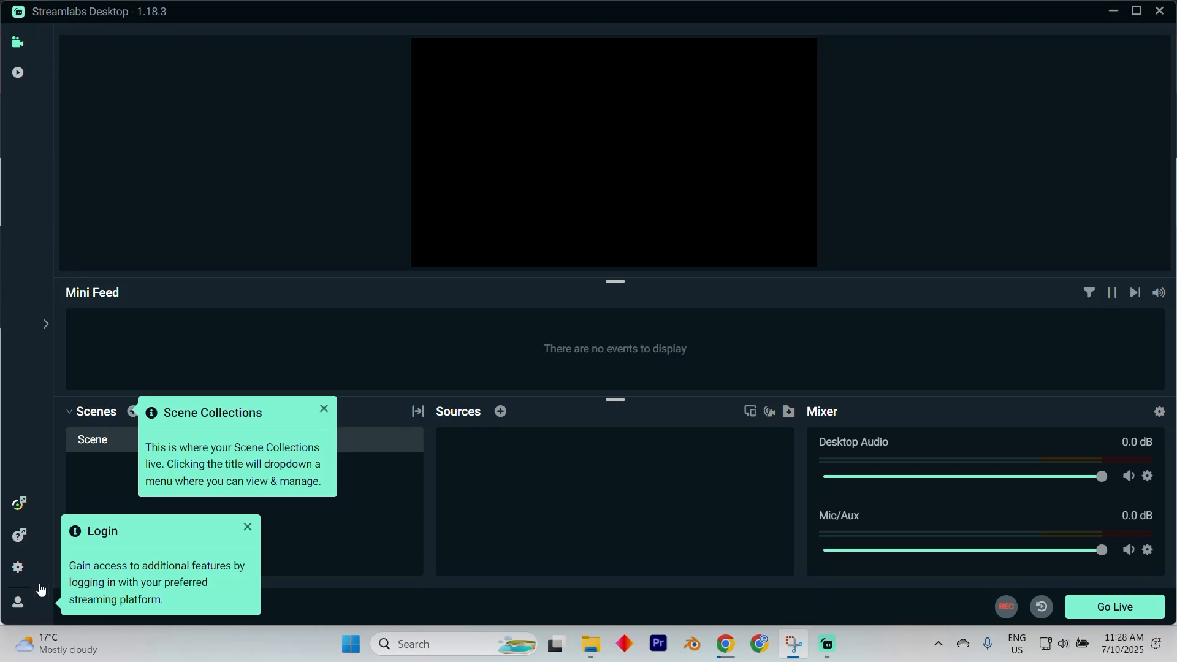
In Streamlabs Desktop, open the Stream settings, authorize Streamlabs on the TikTok account, and reopen the desktop app.
left_click(18, 567)
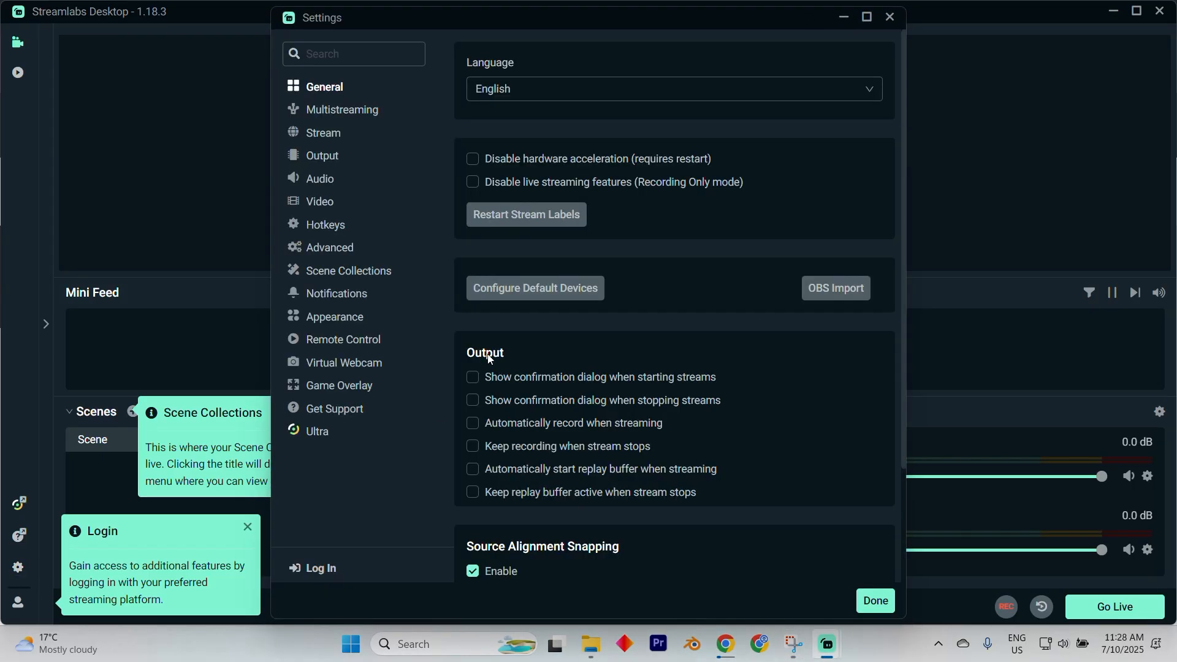
left_click(337, 133)
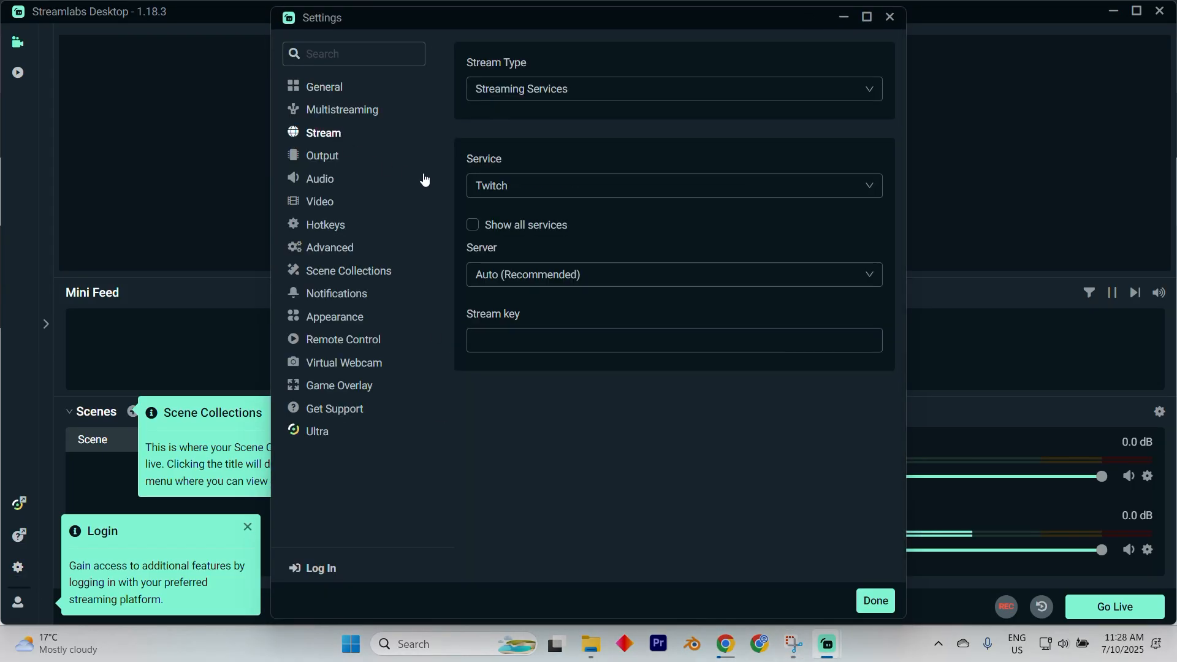
left_click(560, 200)
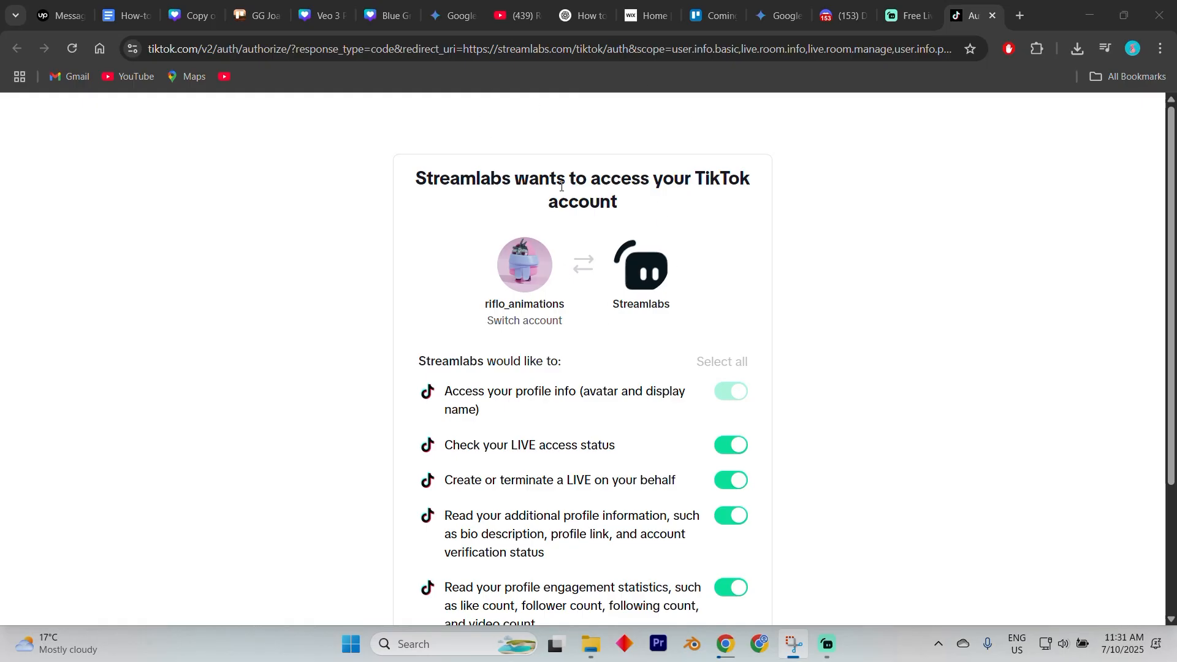
scroll(539, 213, "down", 3)
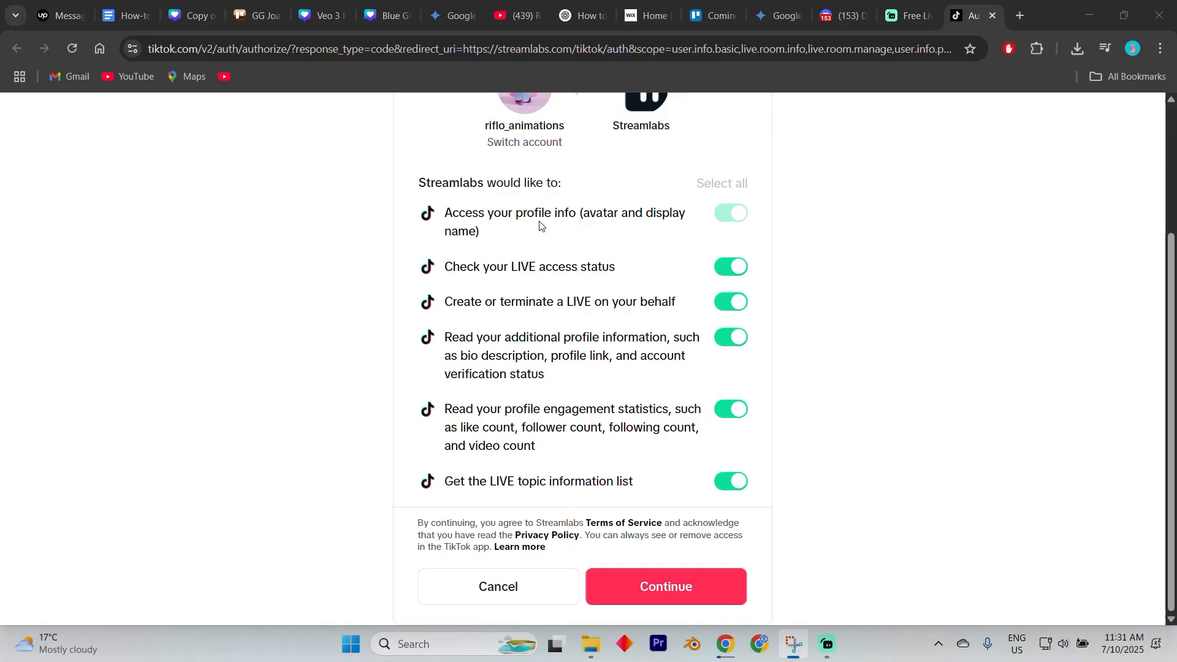
left_click(649, 587)
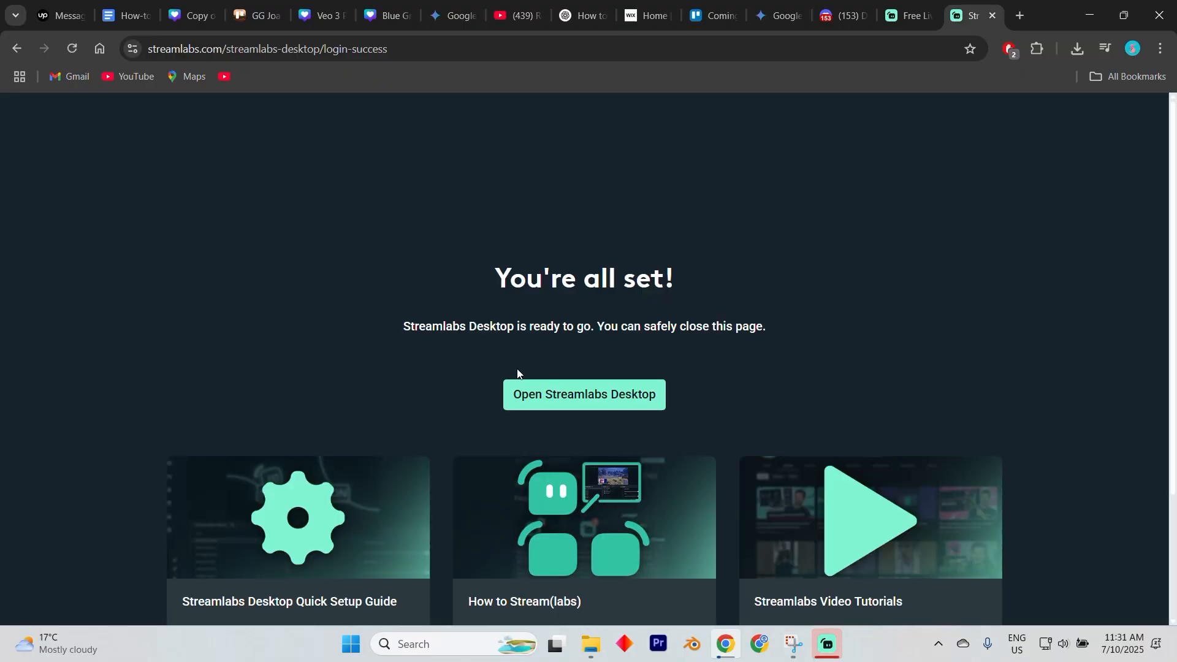
left_click(572, 401)
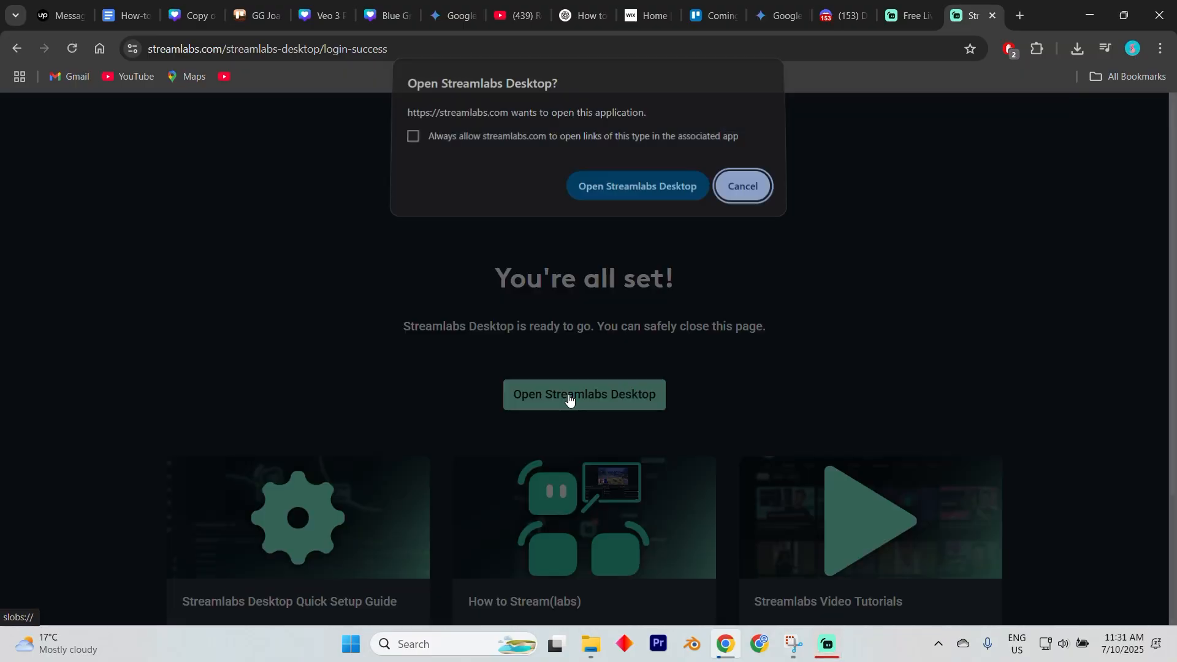
left_click(623, 190)
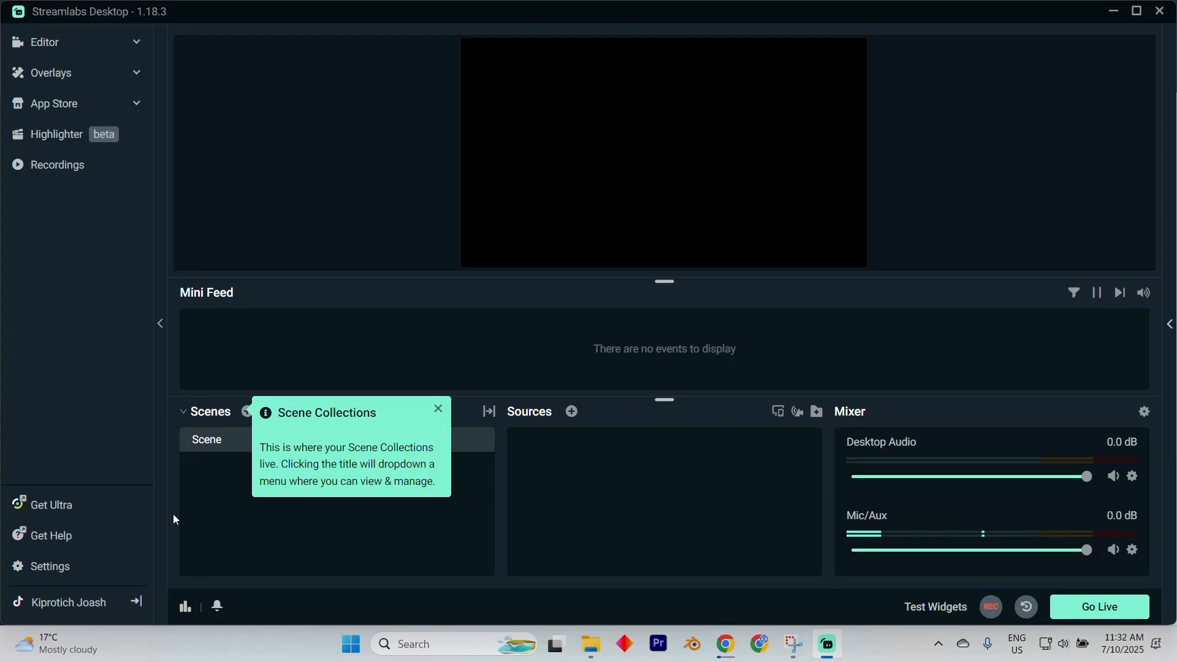
Open the Video settings and enable dual output.
left_click(51, 565)
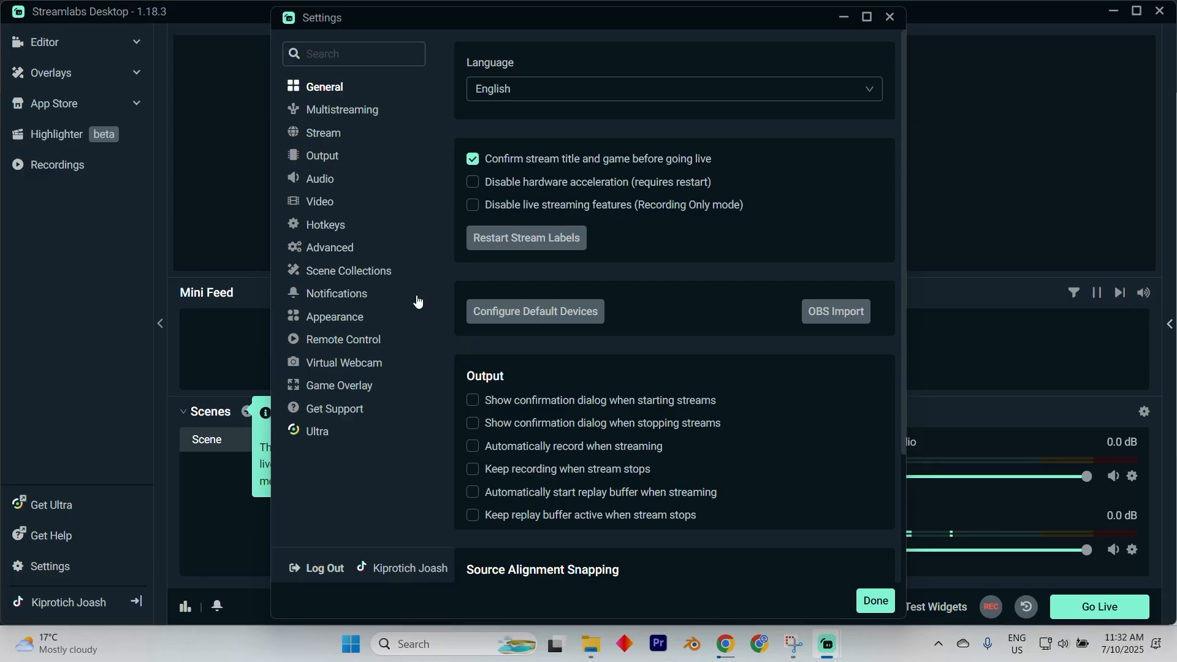
left_click(334, 203)
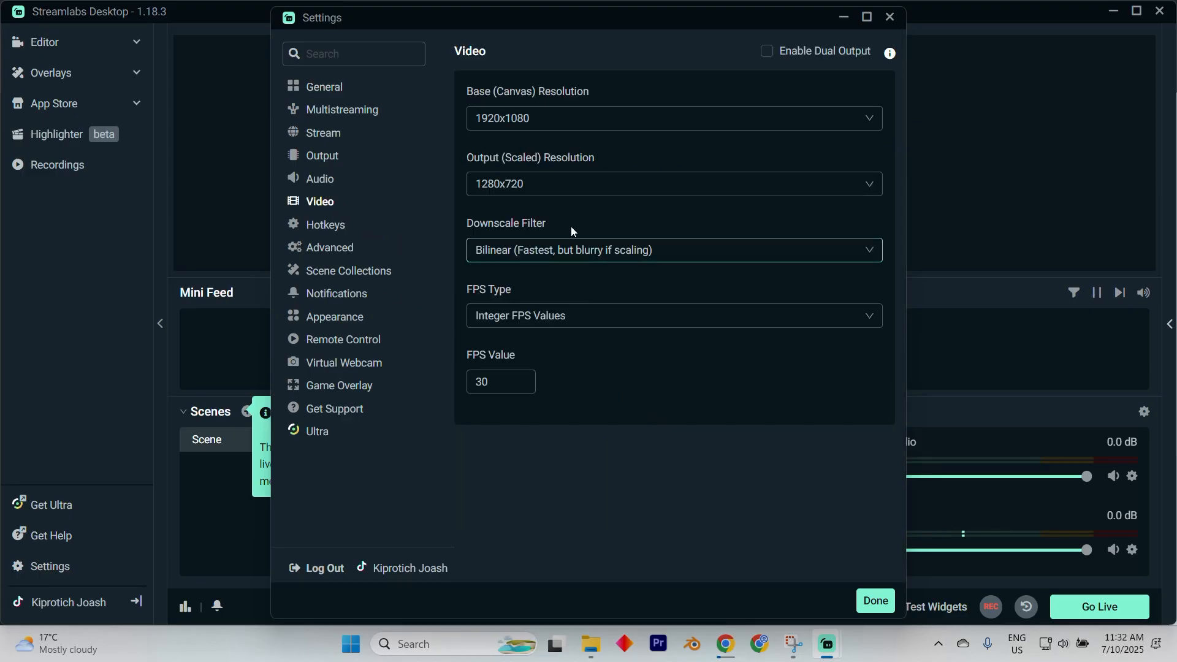
left_click(766, 54)
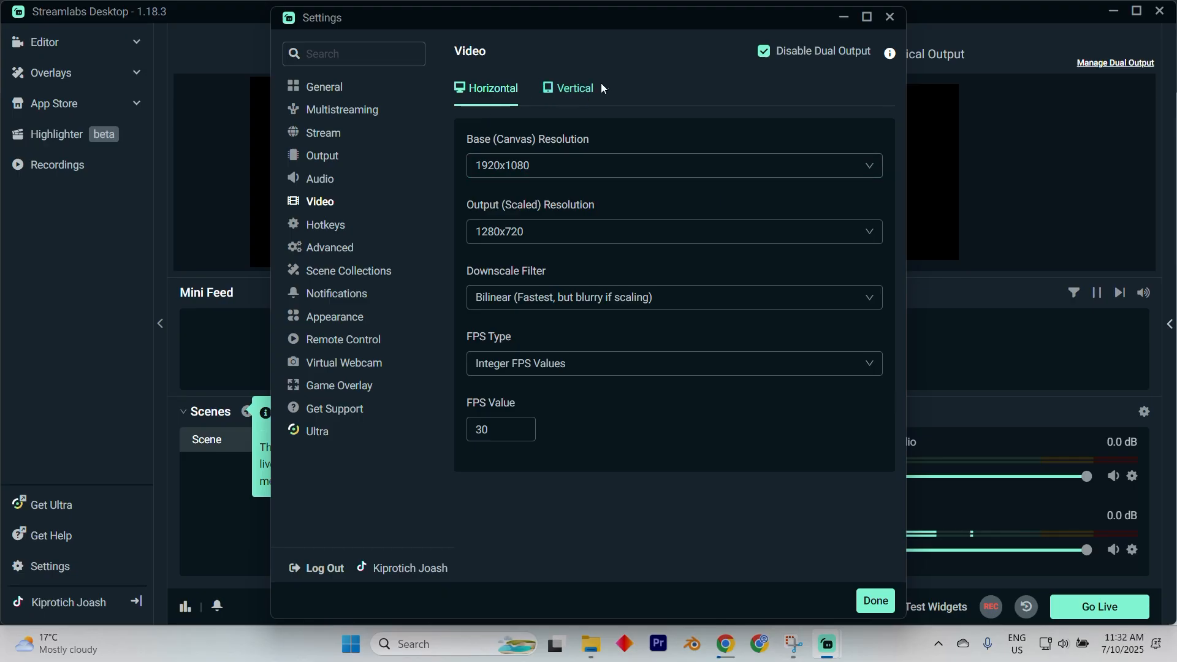
Set the vertical output's base and output resolutions to 1080x1920.
left_click(564, 91)
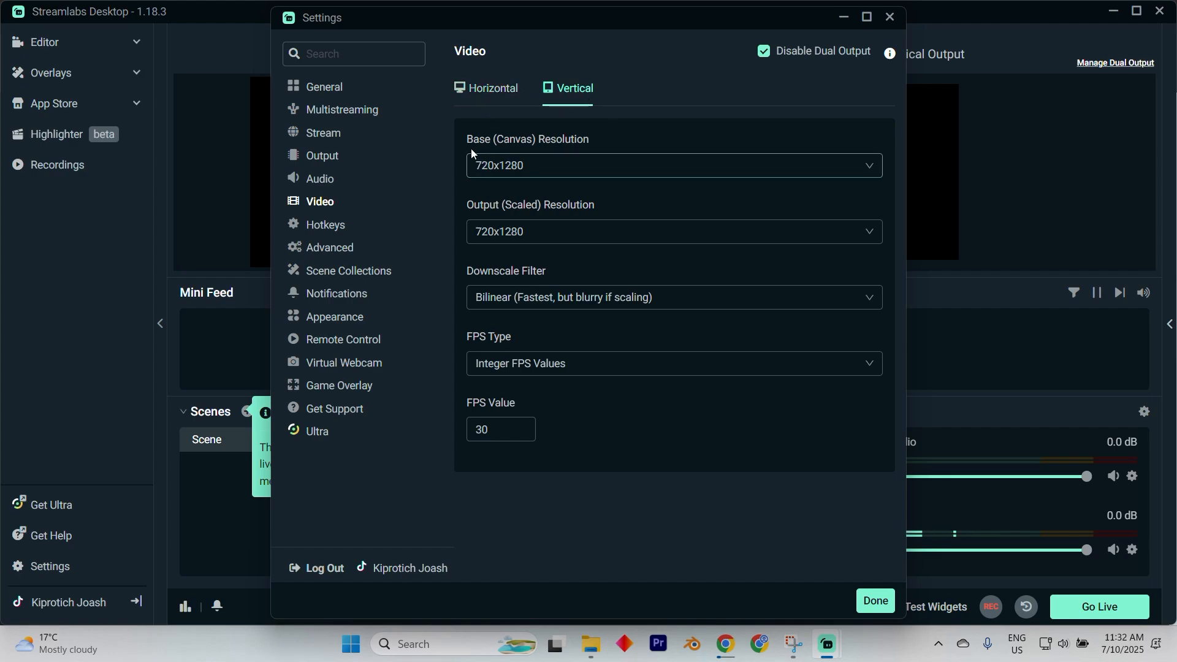
left_click(567, 167)
left_click(560, 221)
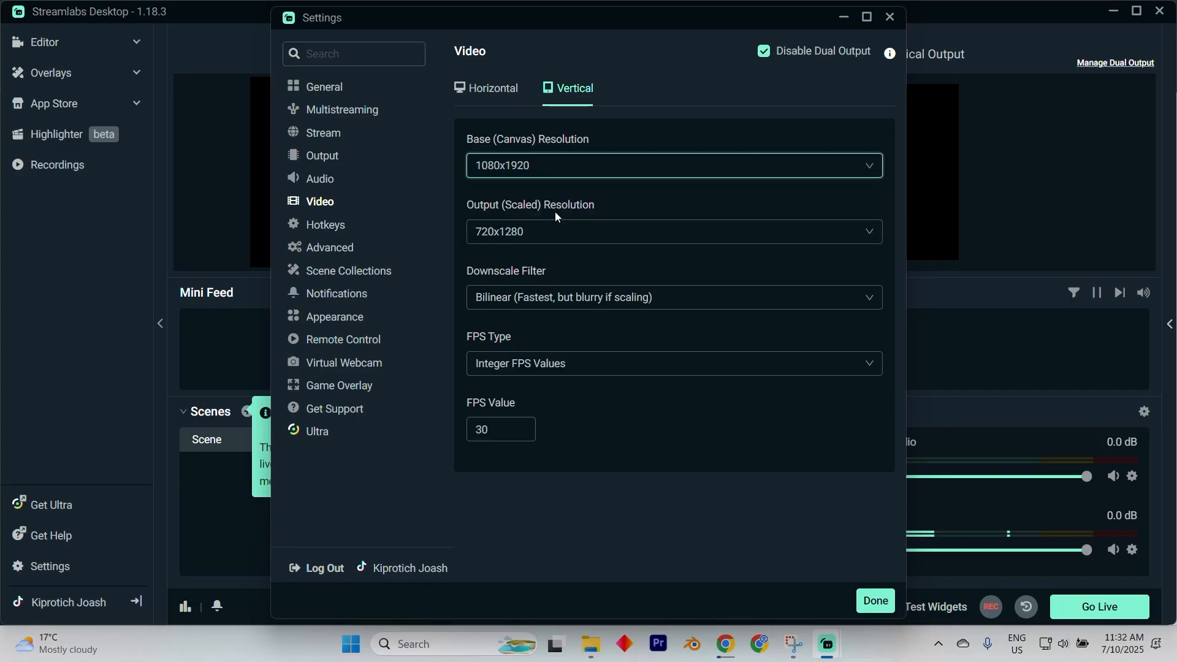
left_click(543, 236)
left_click(526, 287)
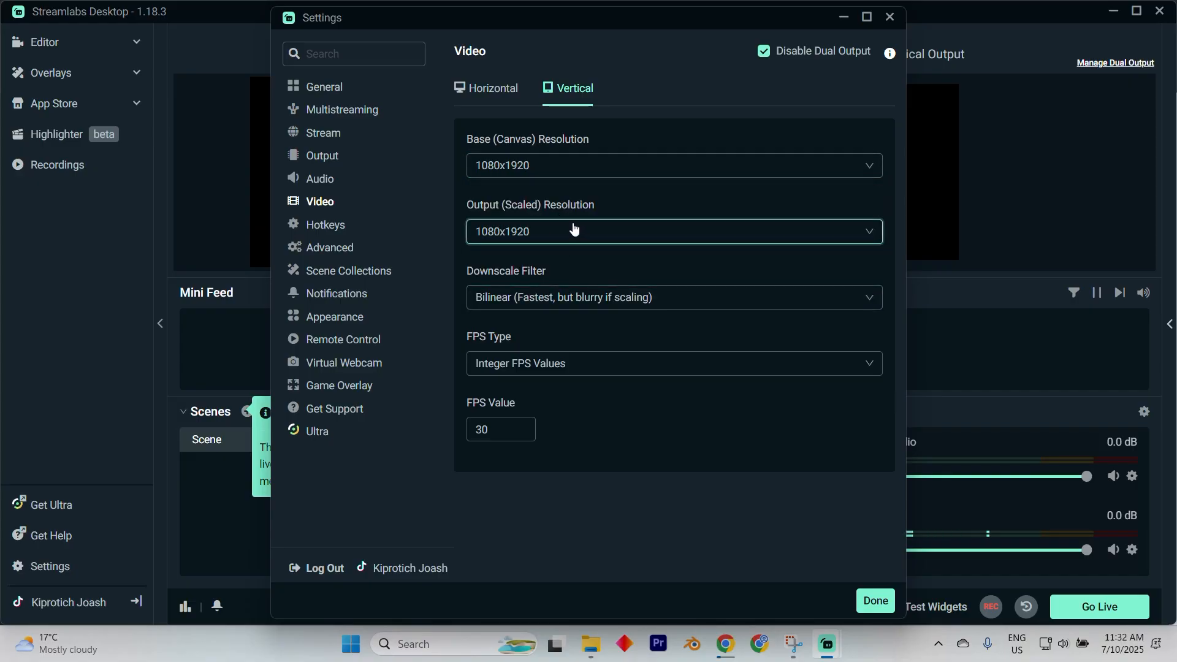
left_click(569, 297)
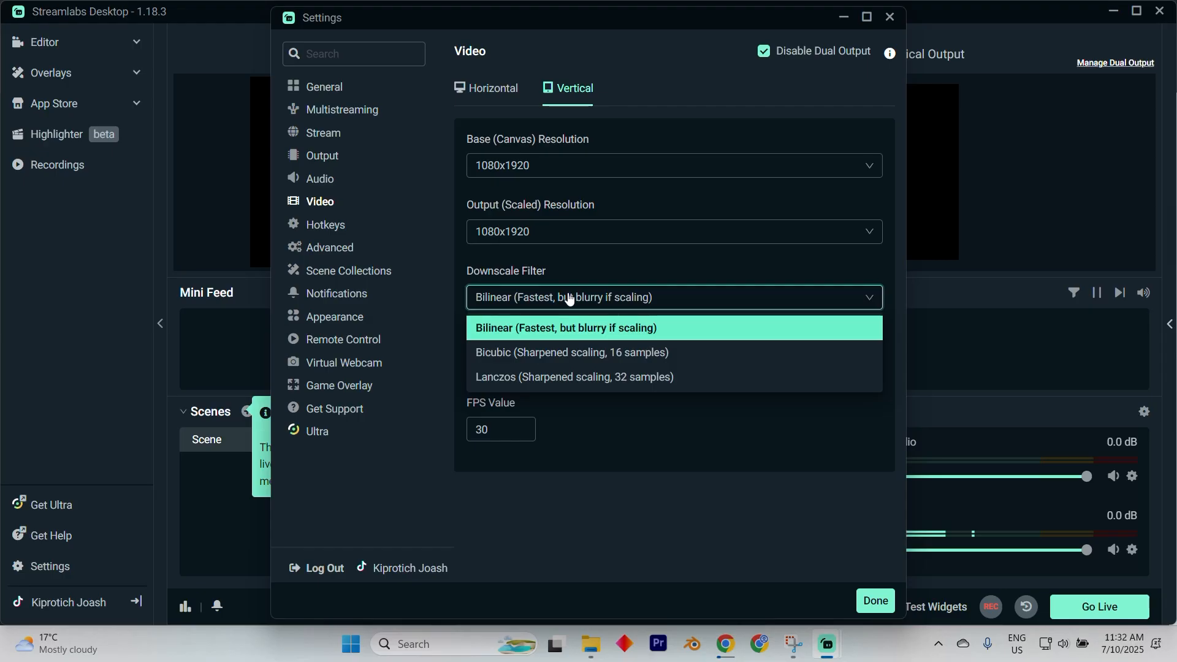
left_click(569, 297)
left_click(527, 423)
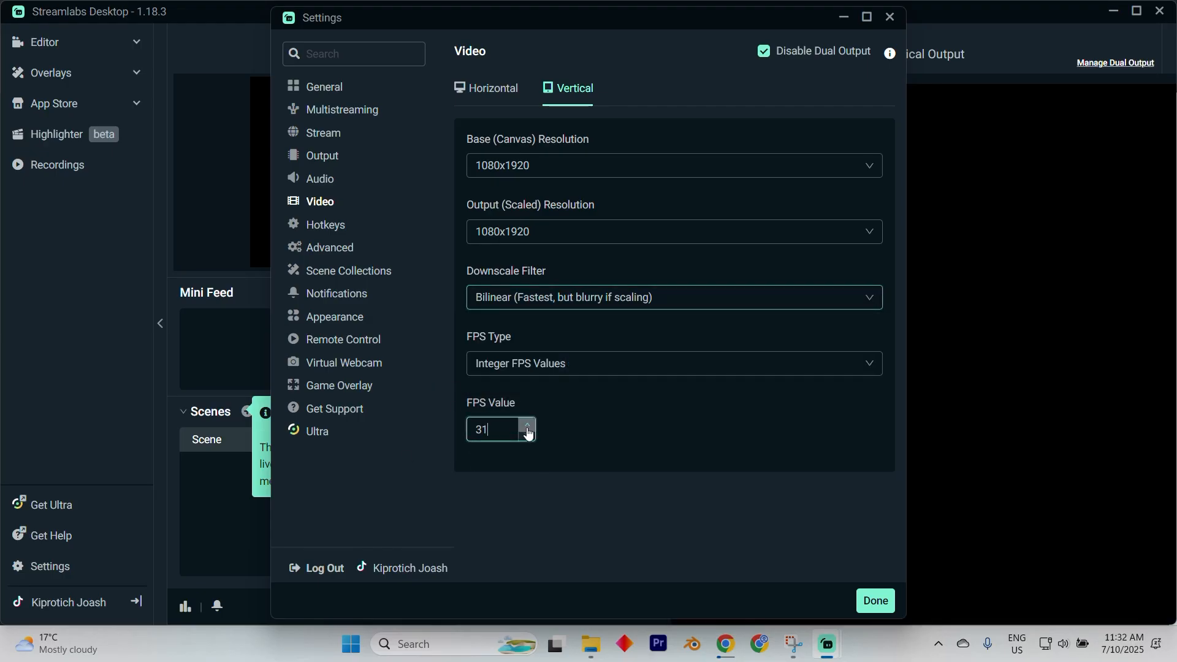
left_click(528, 436)
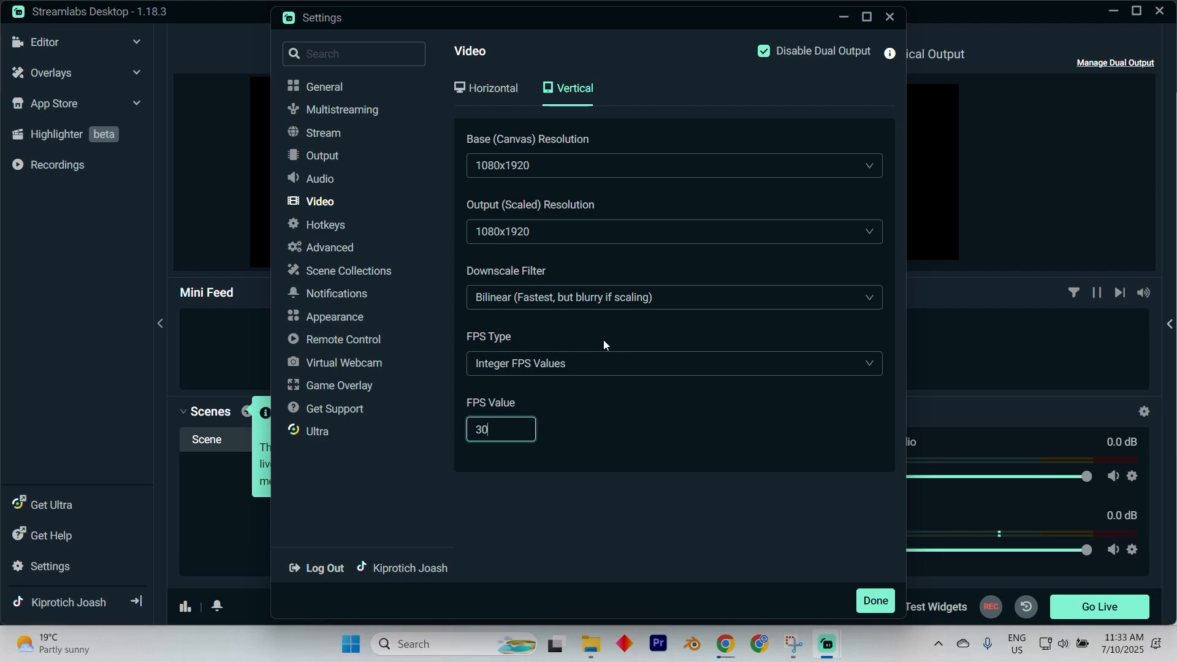
Open the Audio settings and inspect the desktop audio and microphone device options.
left_click(331, 182)
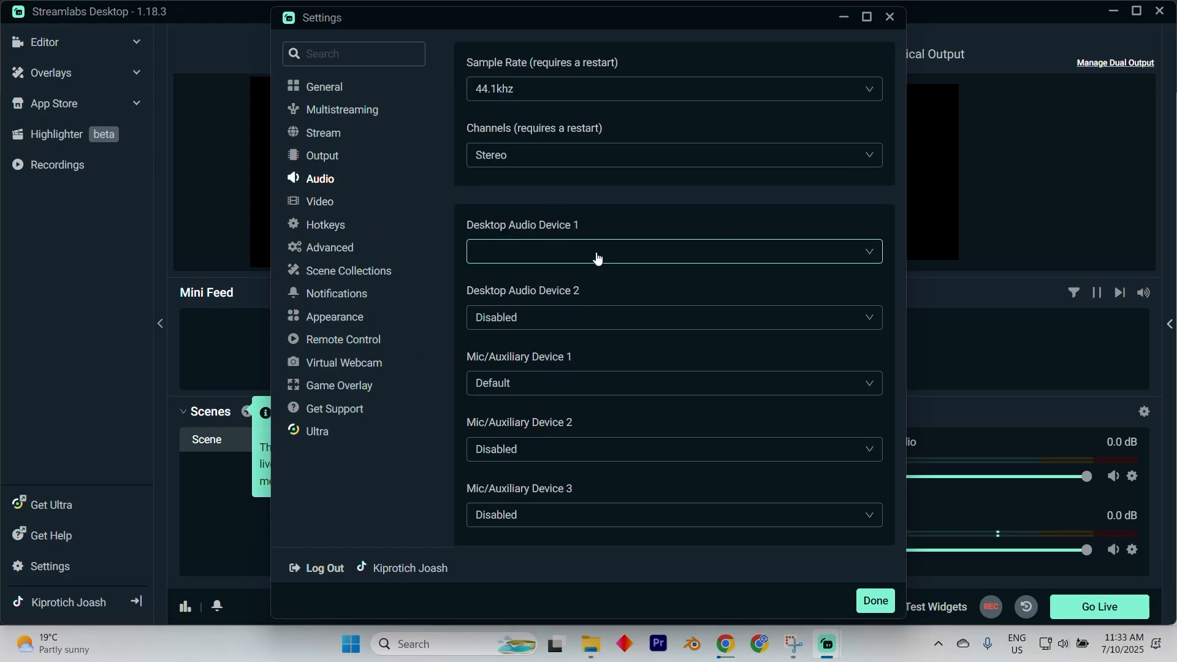
left_click(567, 458)
left_click(565, 457)
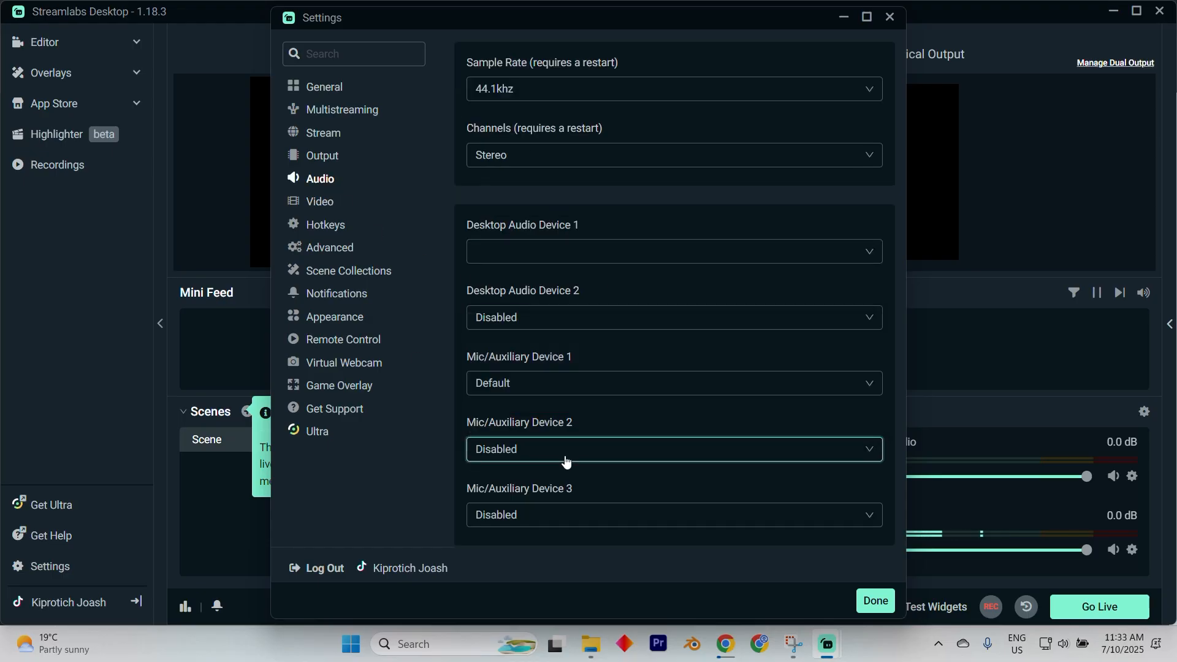
Set Mic/Auxiliary Device 2 and Mic/Auxiliary Device 1 to Microphone (DGM20 USB Microphone), then close the settings.
left_click(564, 457)
left_click(576, 419)
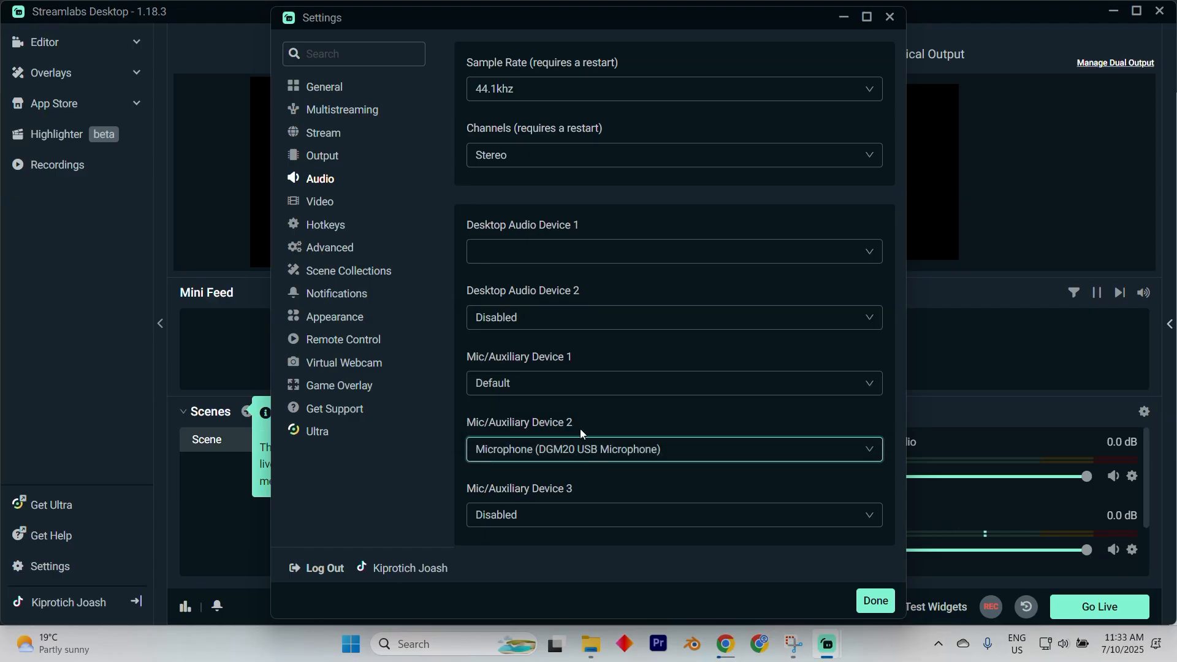
left_click(571, 395)
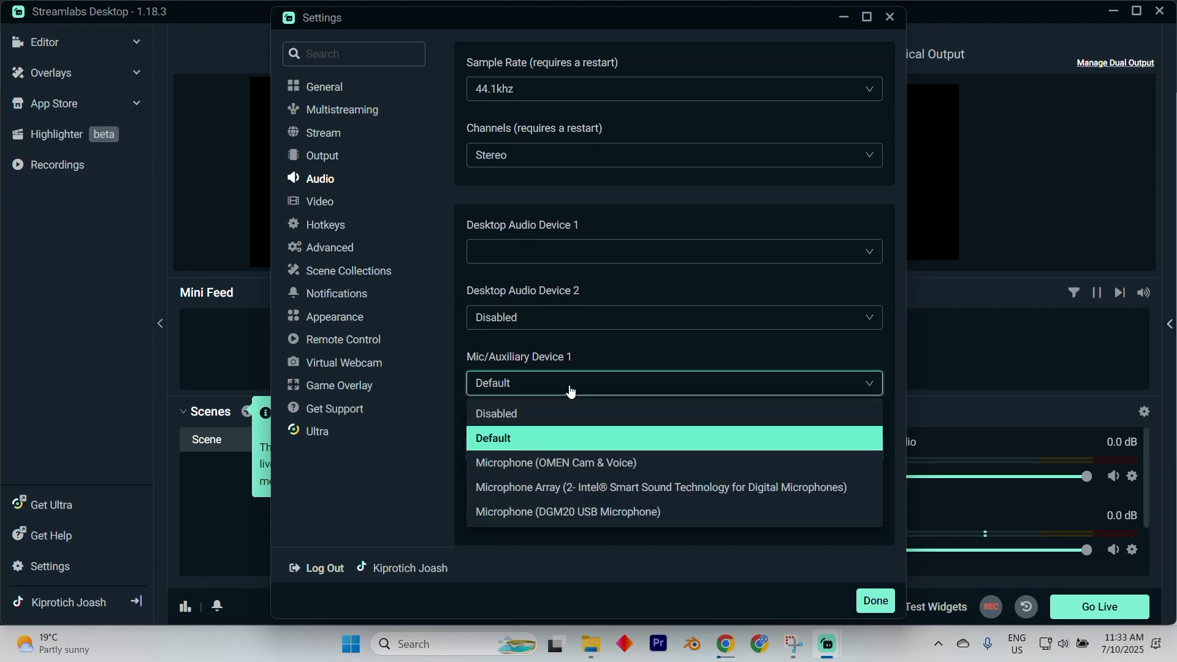
left_click(570, 511)
left_click(616, 98)
left_click(617, 99)
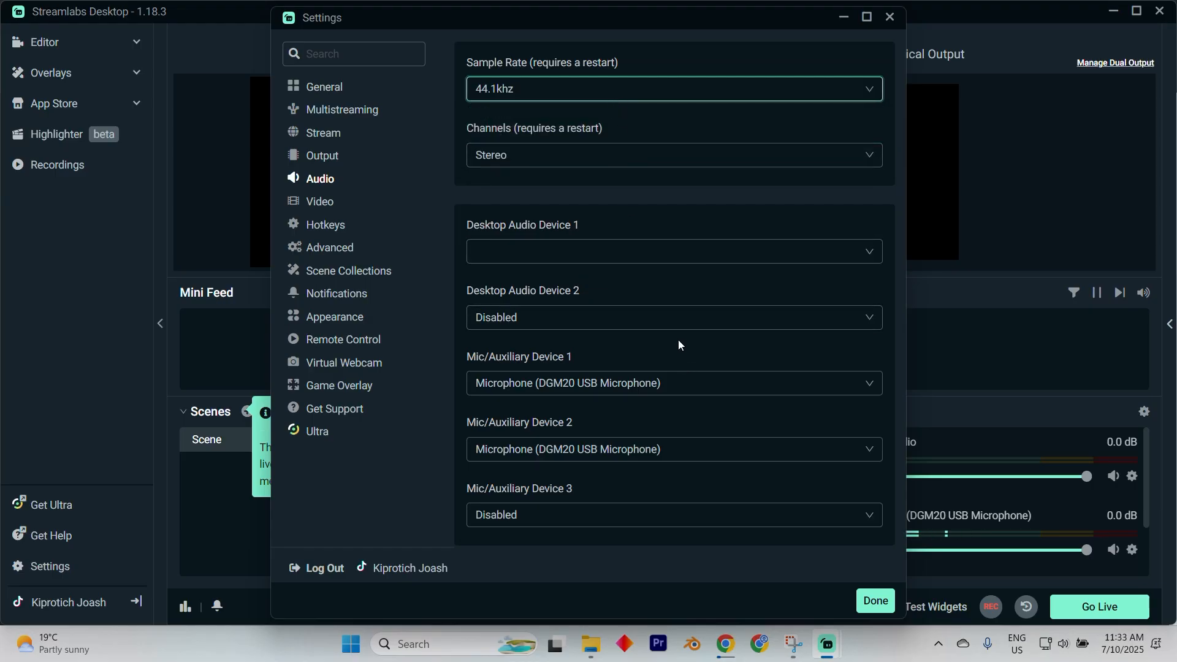
left_click(213, 531)
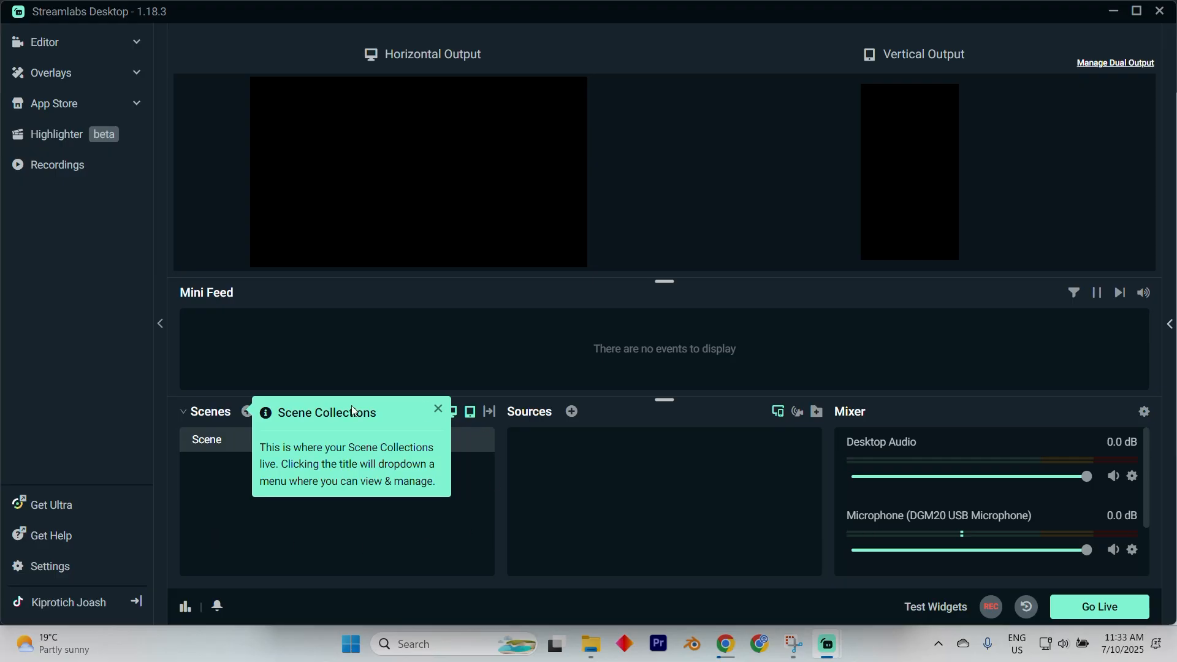
left_click(437, 408)
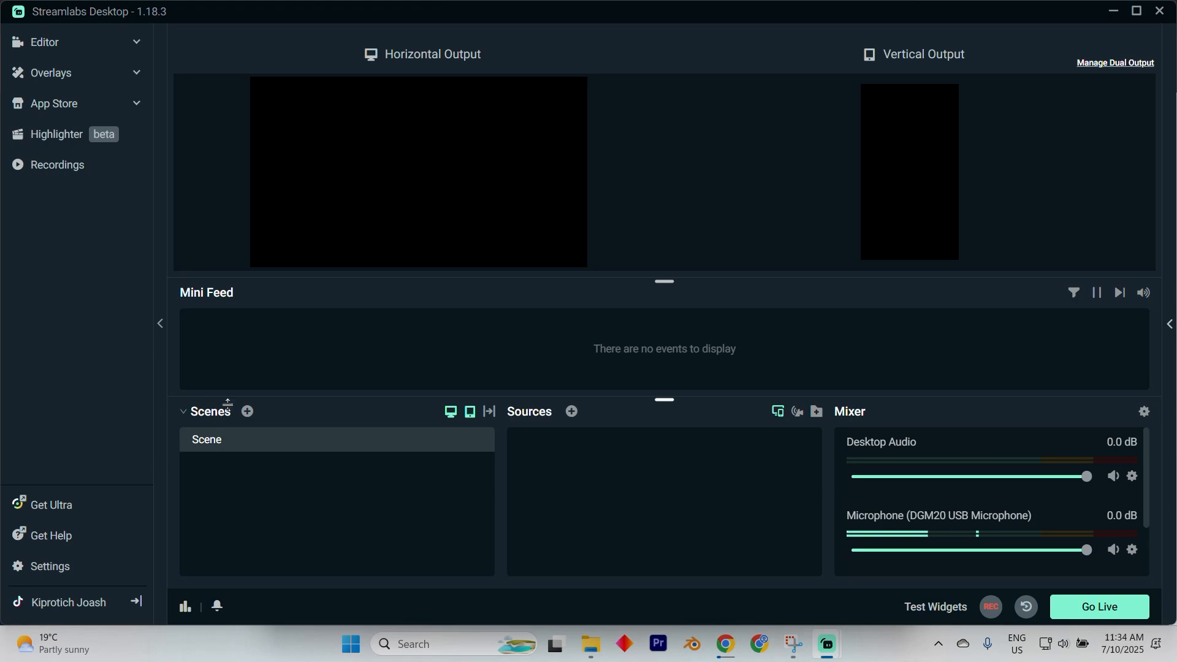
left_click(248, 415)
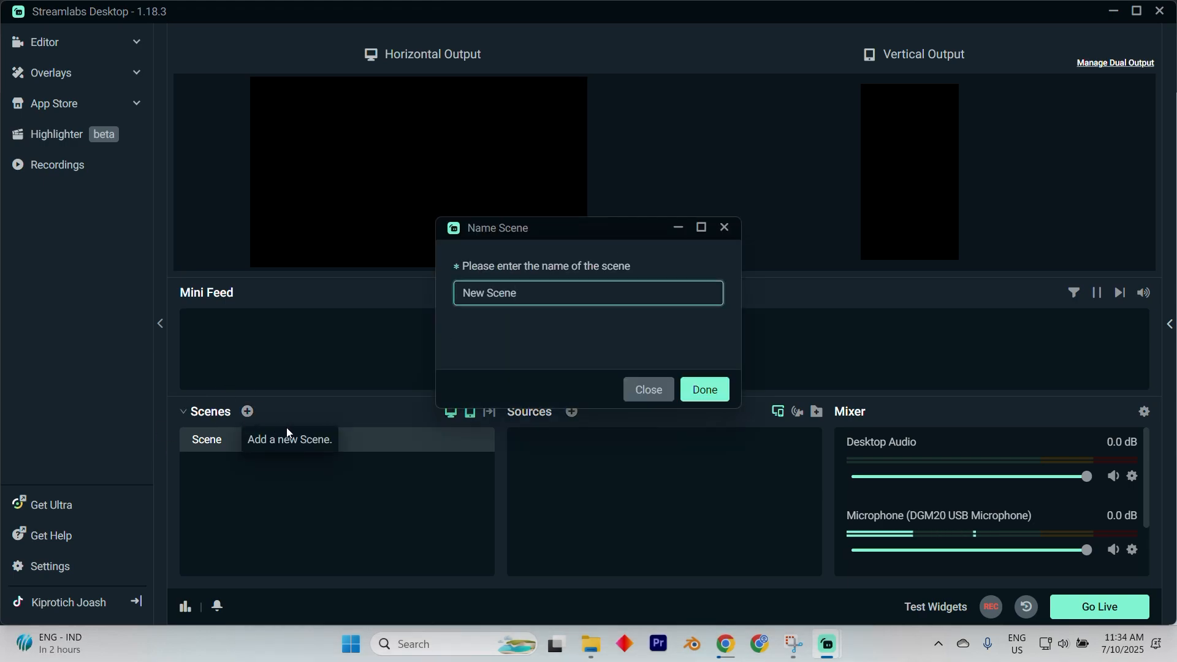
left_click(637, 386)
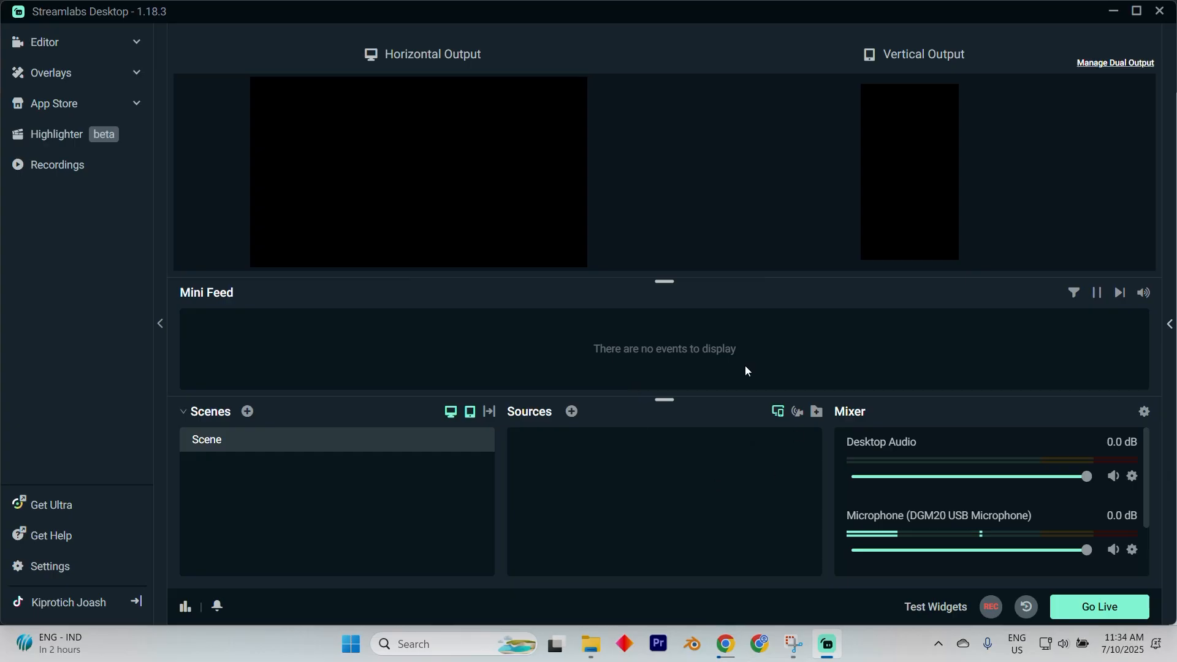
Browse the available source types in the Add Source dialog.
left_click(572, 414)
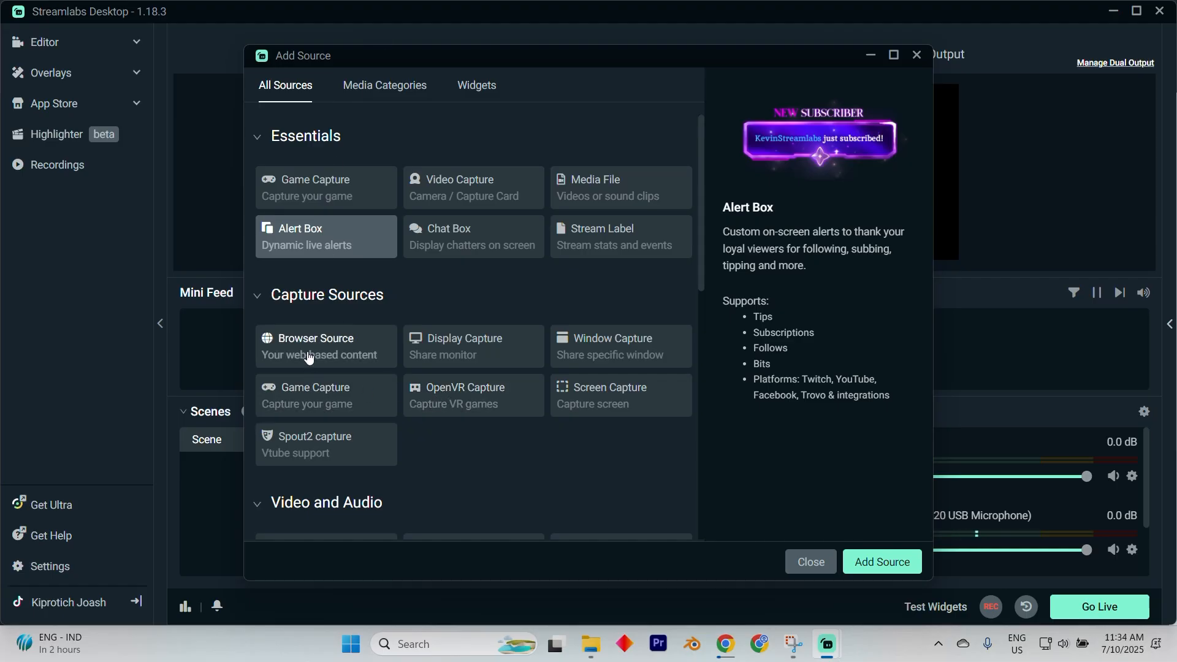
scroll(310, 356, "down", 3)
scroll(309, 355, "up", 2)
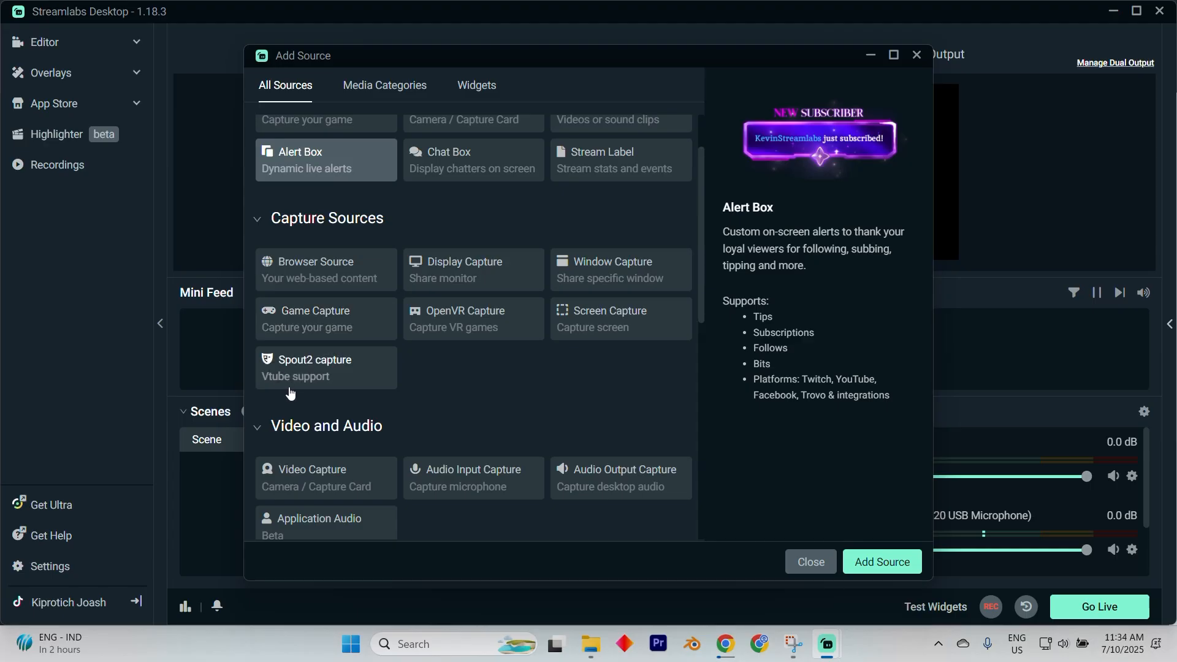
scroll(285, 399, "down", 8)
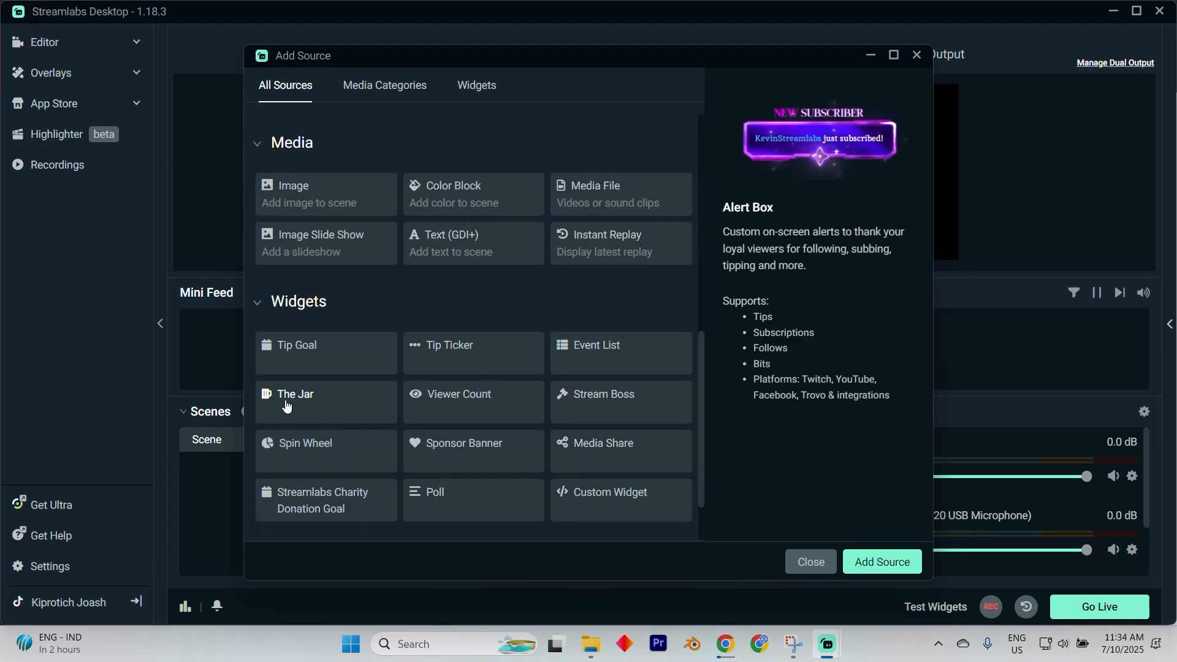
scroll(285, 399, "up", 2)
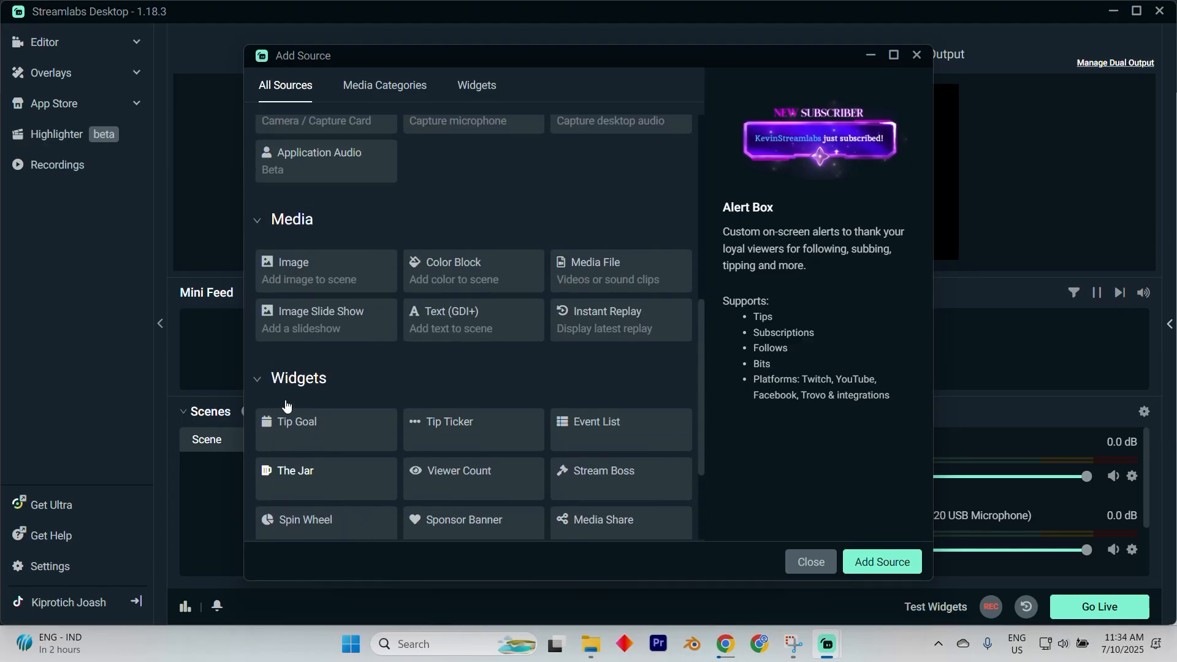
scroll(451, 354, "down", 4)
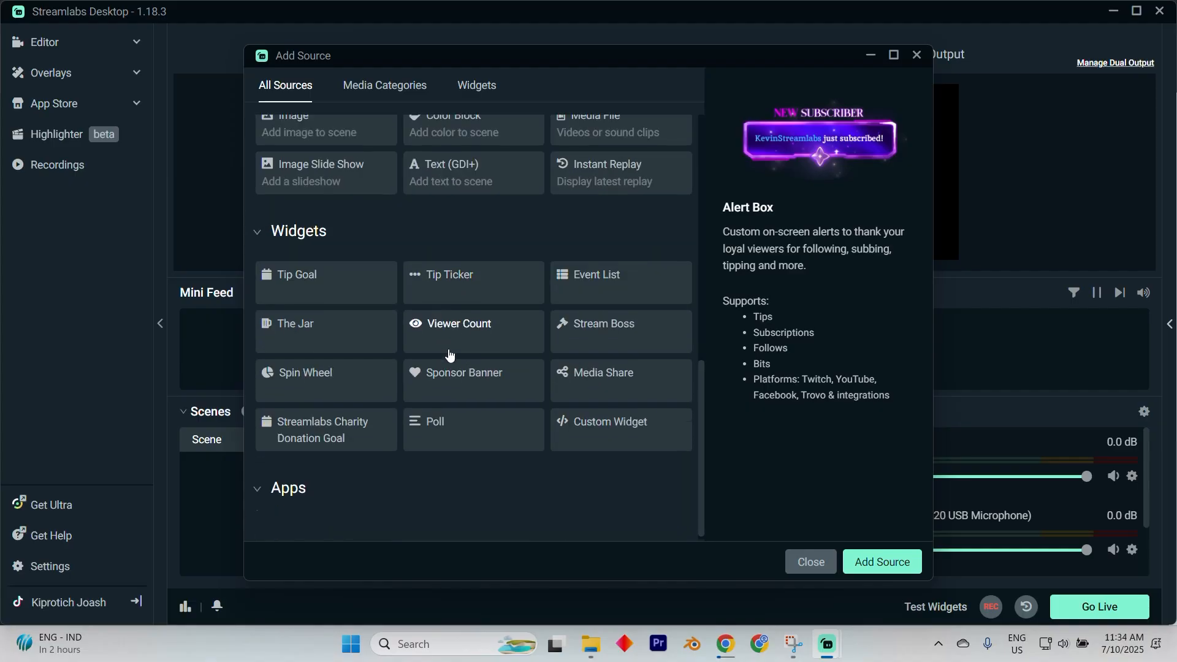
scroll(447, 353, "up", 6)
scroll(448, 354, "up", 4)
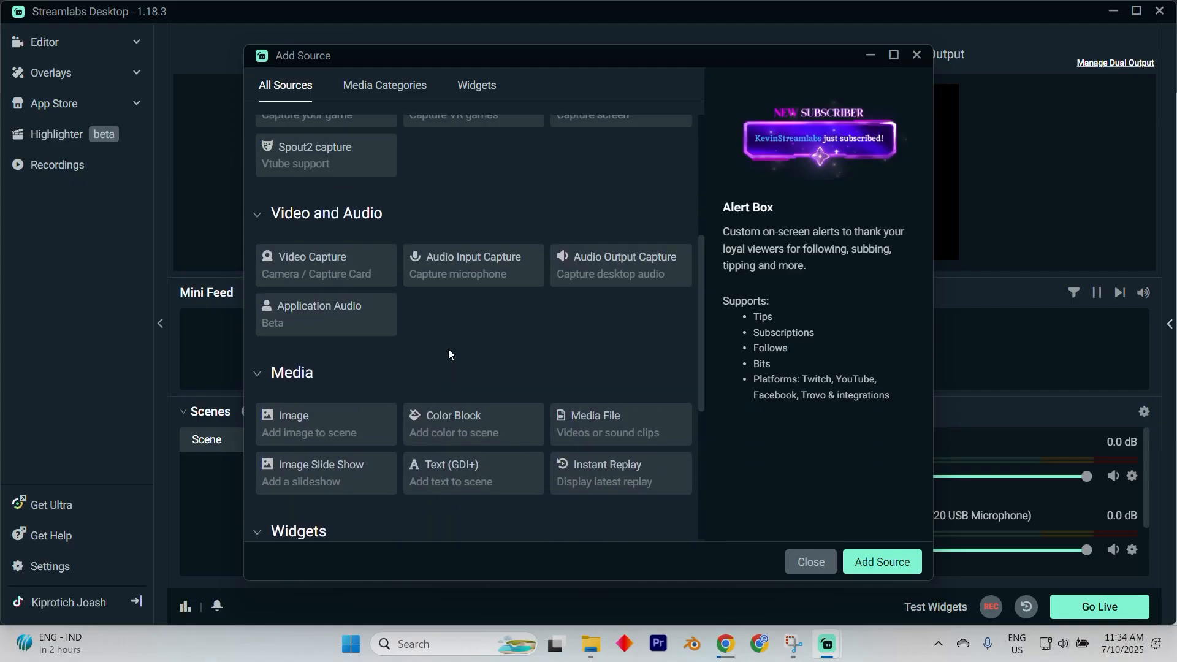
scroll(449, 355, "up", 4)
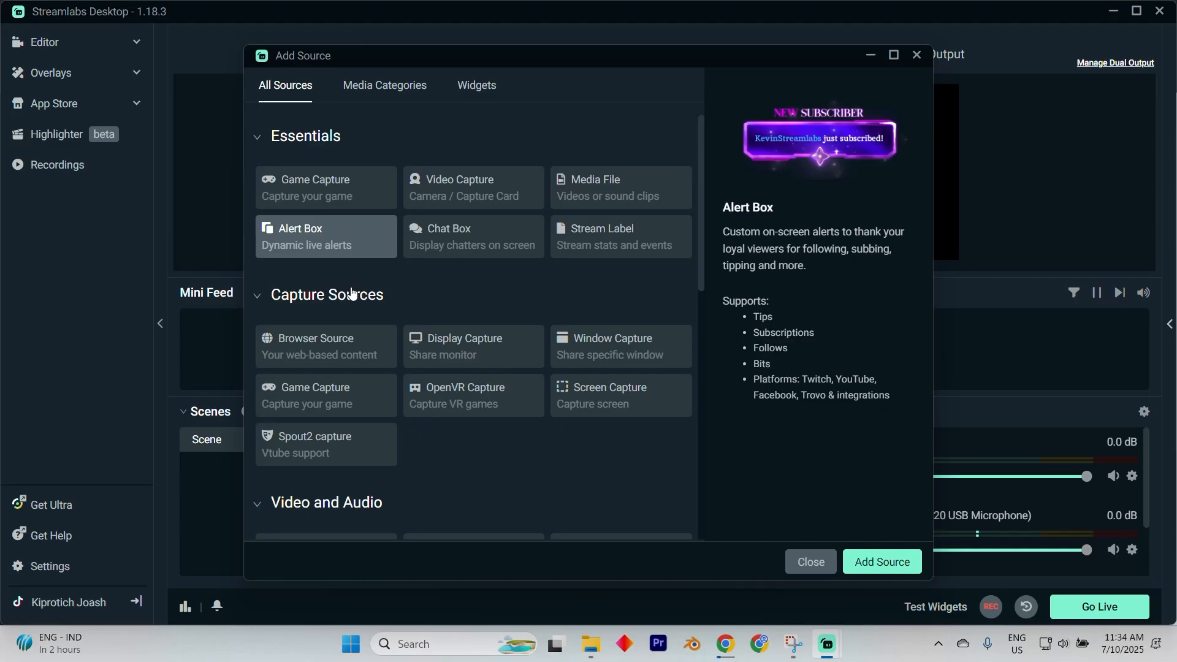
left_click(812, 561)
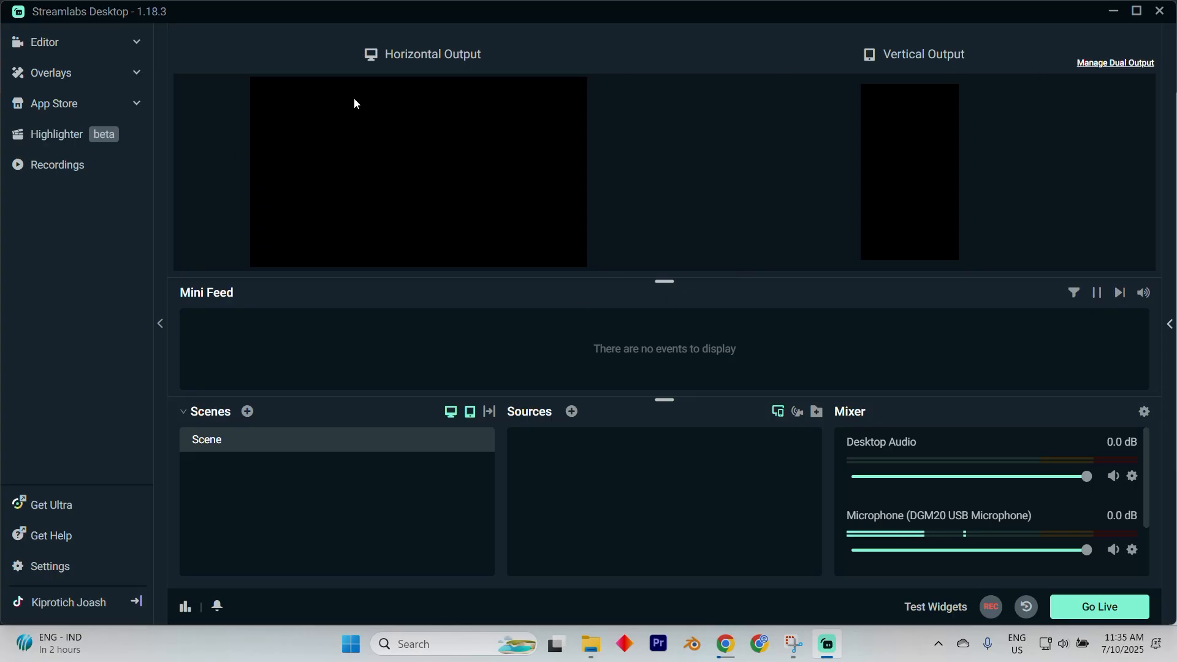
Reopen the source list and preview the Video Capture source description.
left_click(572, 411)
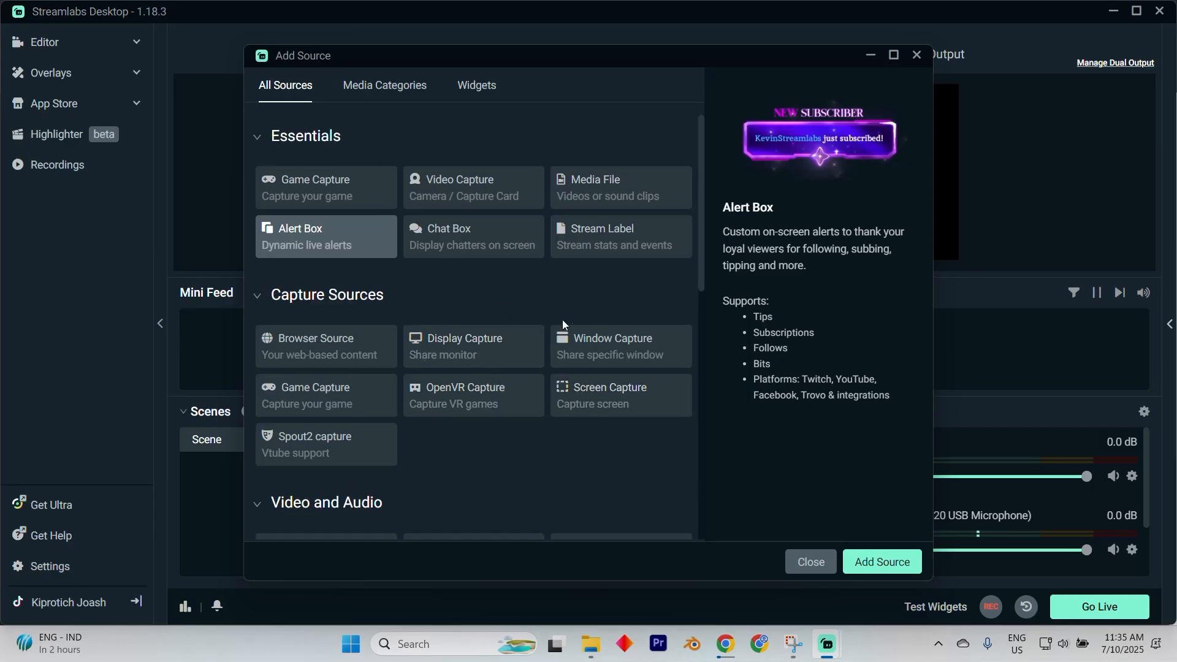
scroll(570, 338, "down", 1)
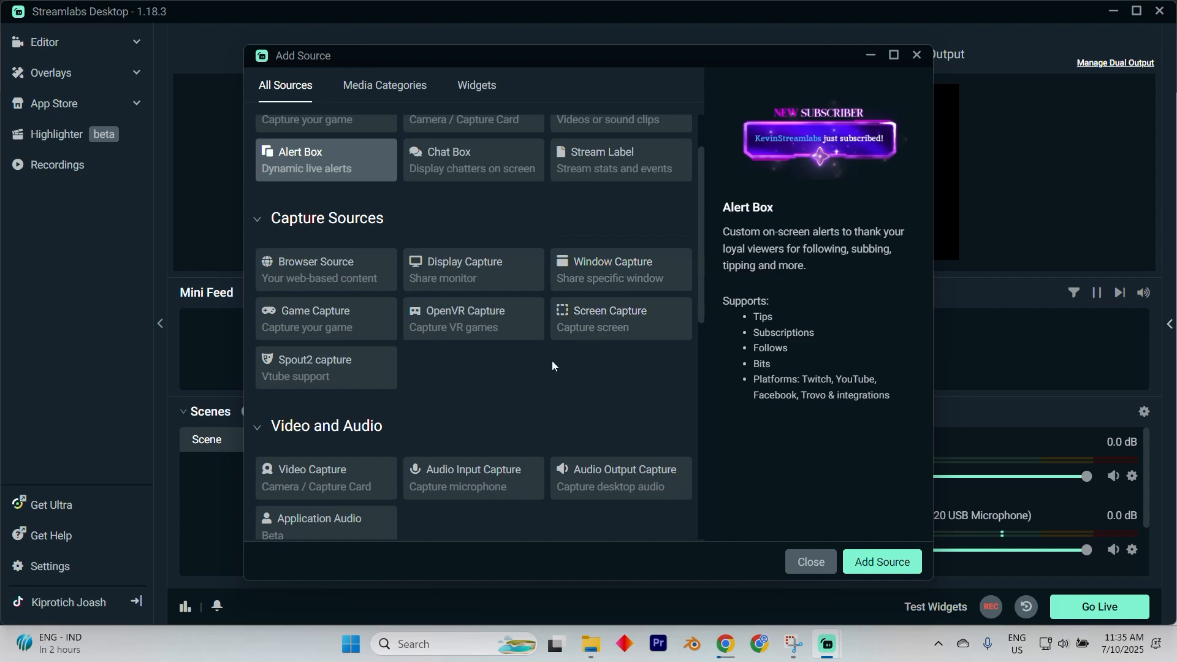
scroll(551, 366, "up", 1)
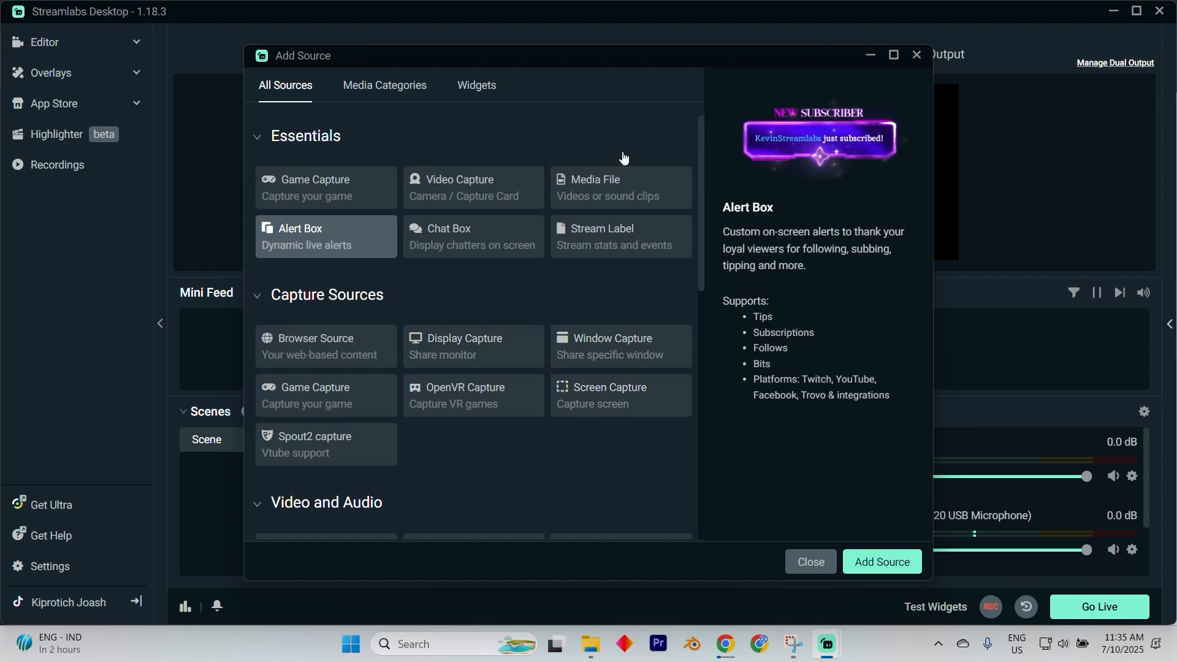
left_click(464, 191)
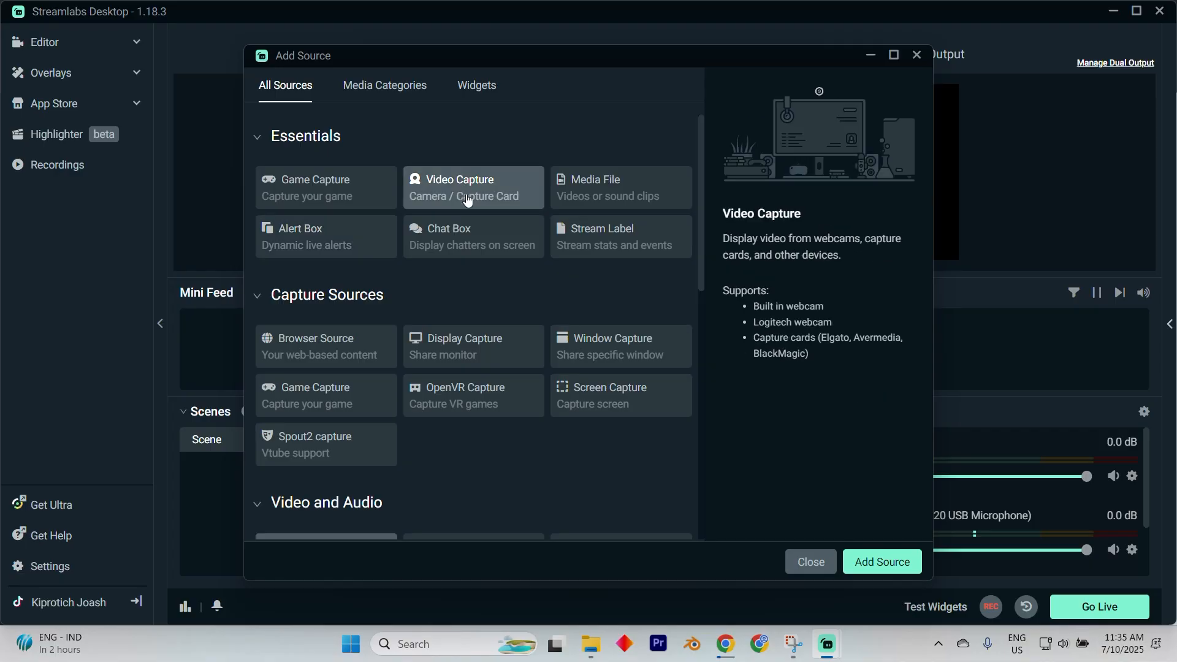
key("Escape")
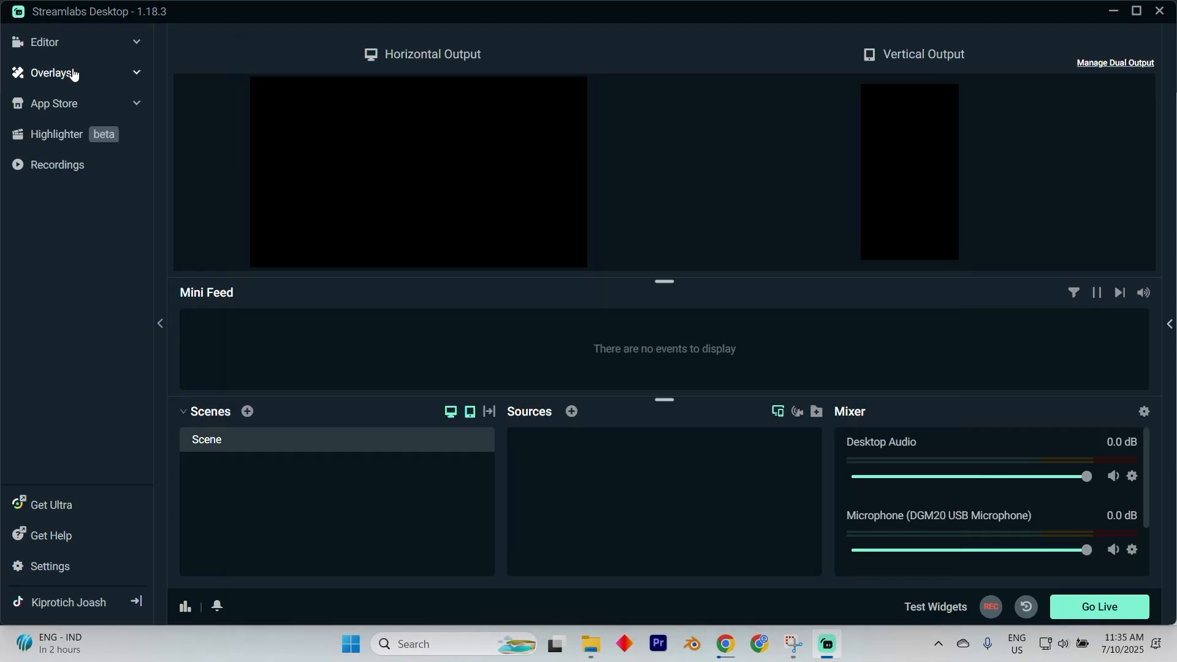
Add an Alert Box source named Alert Box to the scene.
left_click(74, 73)
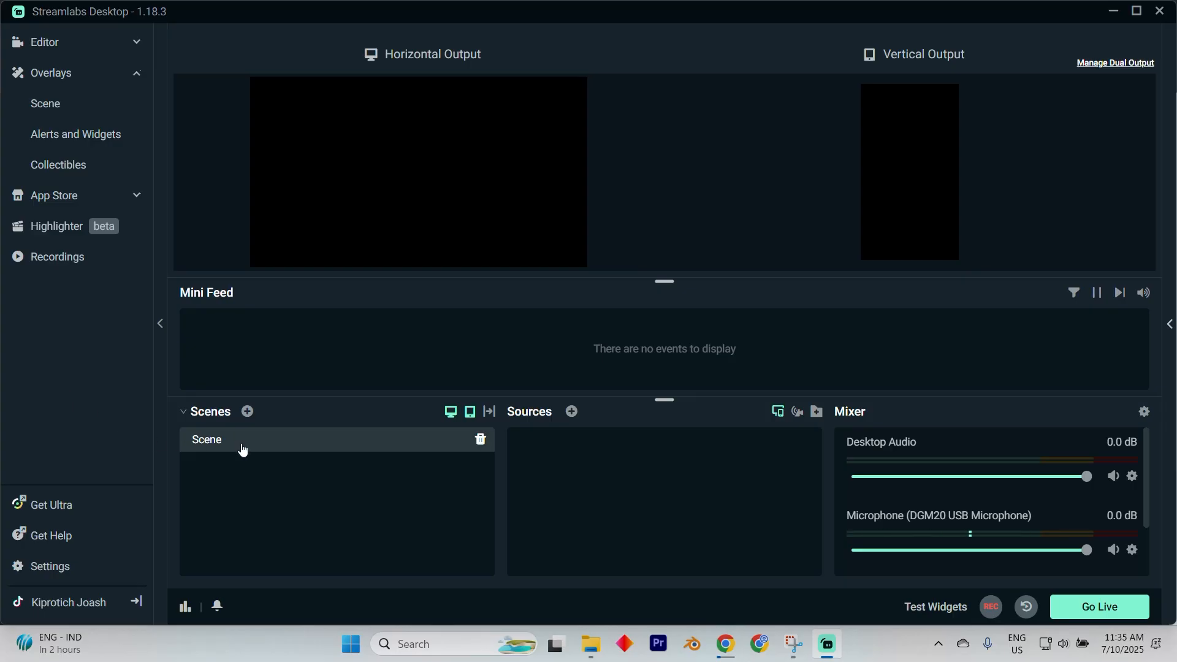
left_click(572, 411)
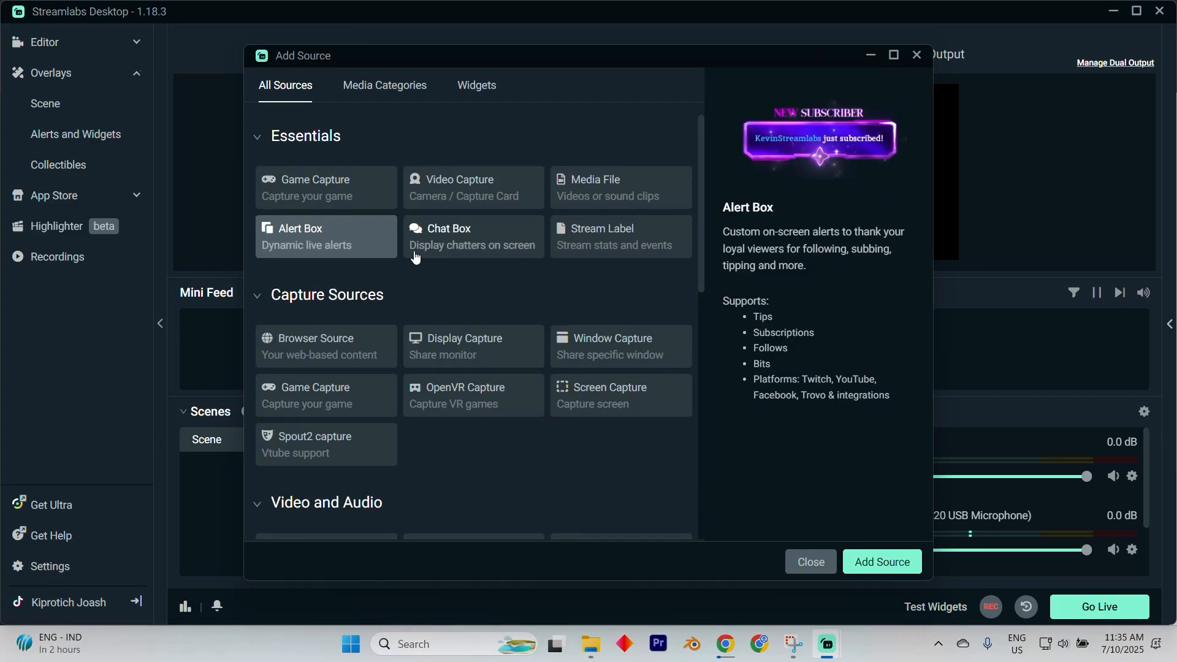
double_click(295, 232)
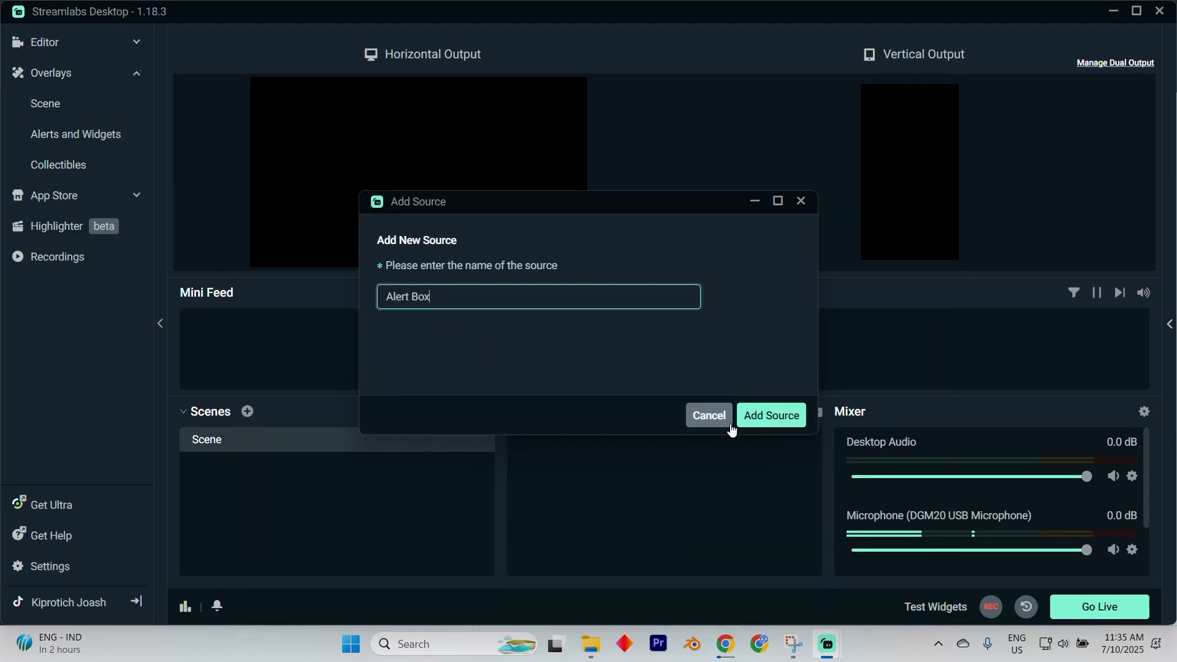
left_click(775, 417)
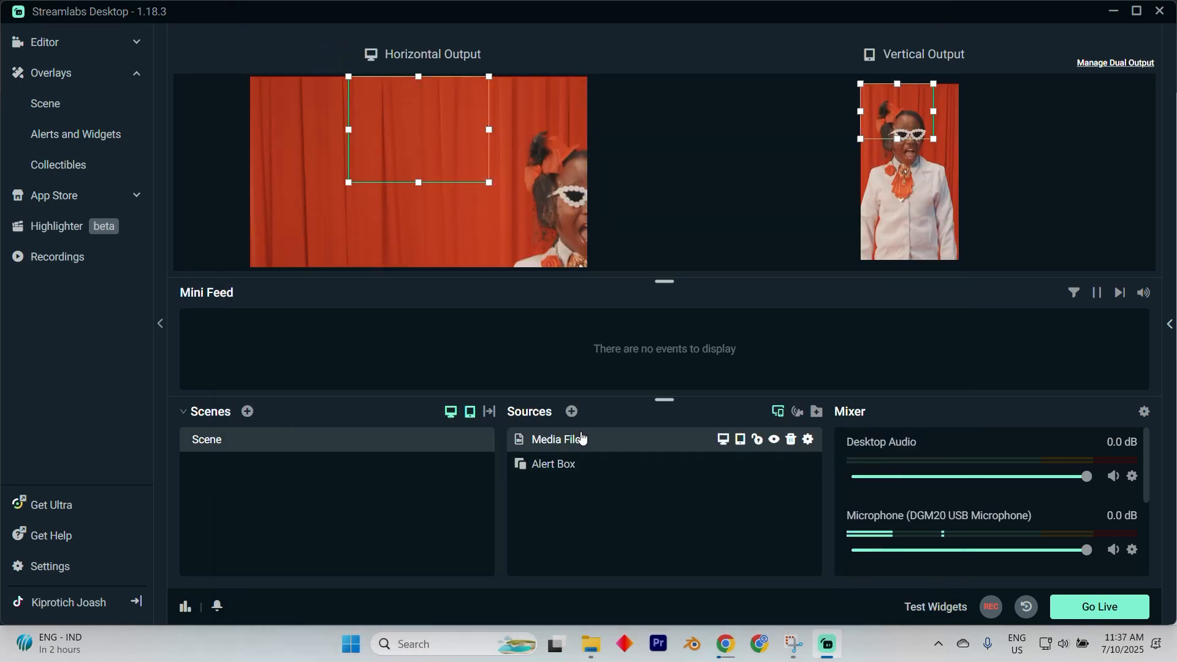
left_click(582, 439)
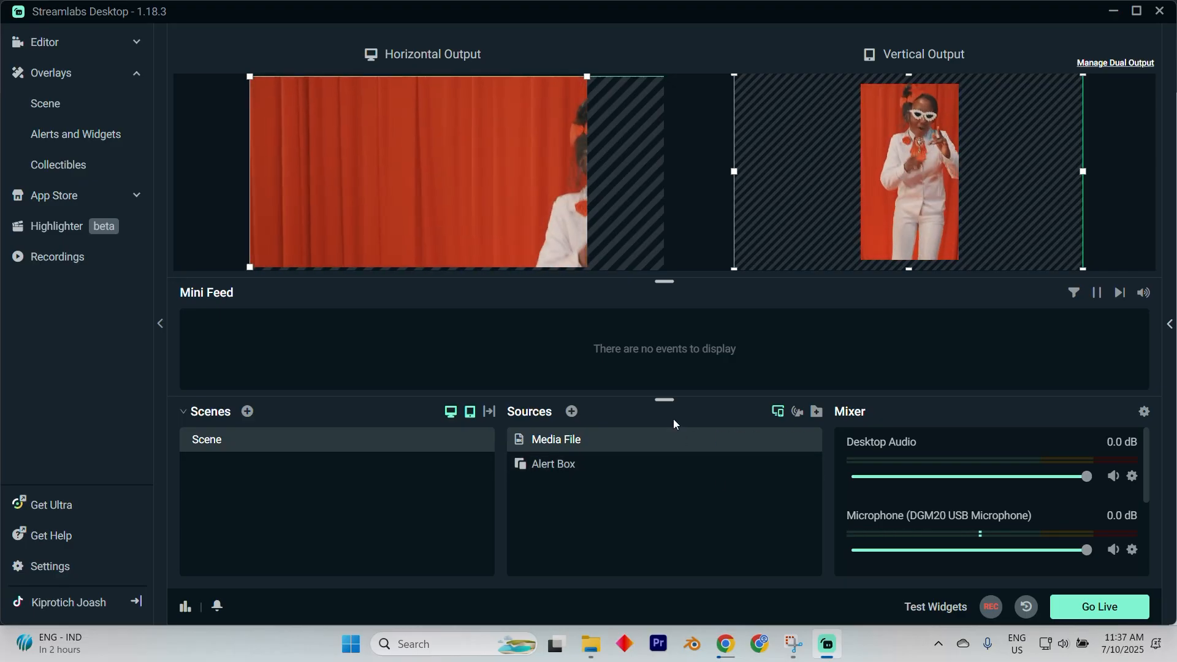
Open the Add Source dialog and browse the available widget types, then close it.
left_click(572, 411)
left_click(480, 88)
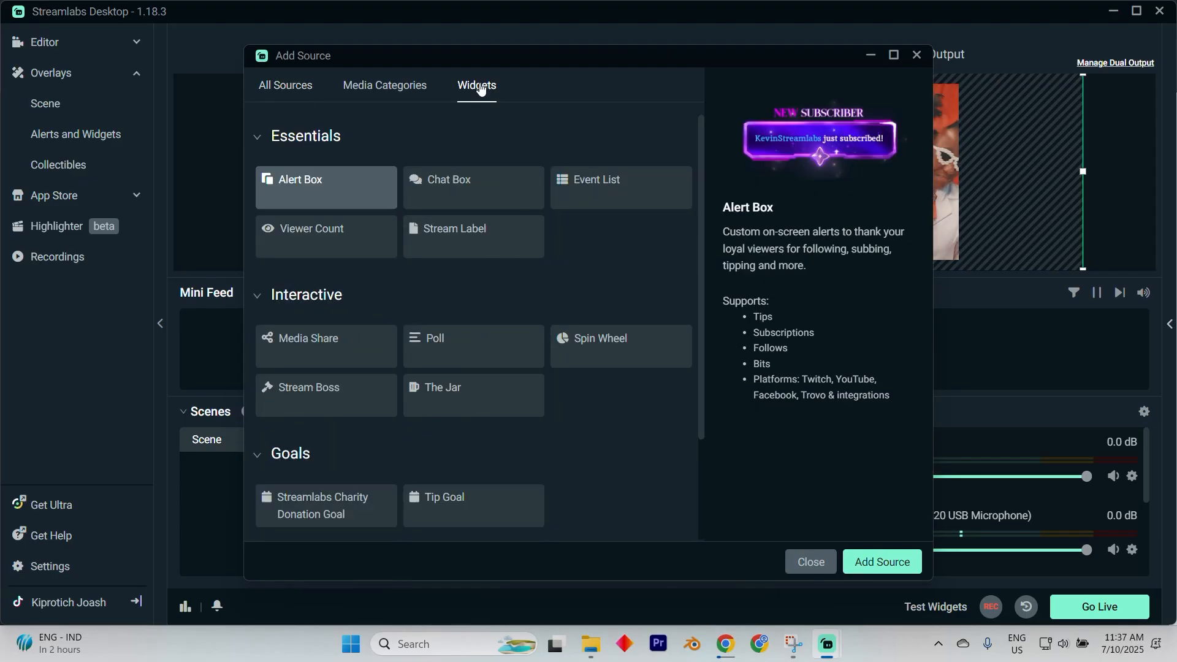
scroll(429, 296, "down", 2)
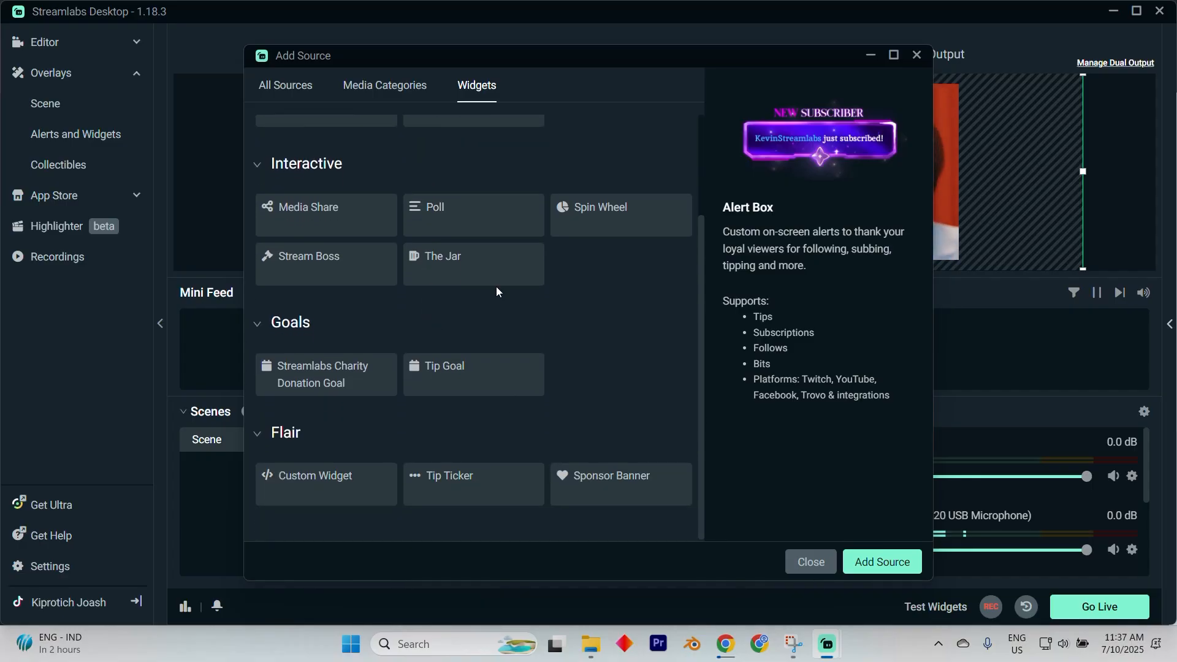
scroll(321, 351, "up", 2)
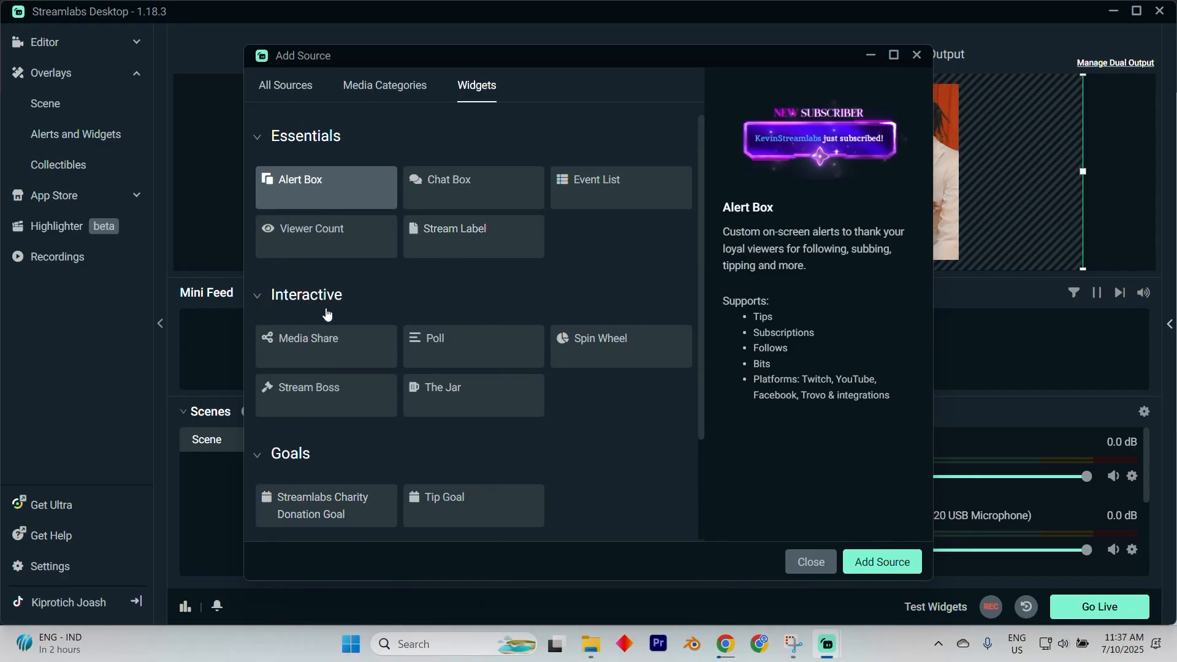
scroll(441, 371, "down", 2)
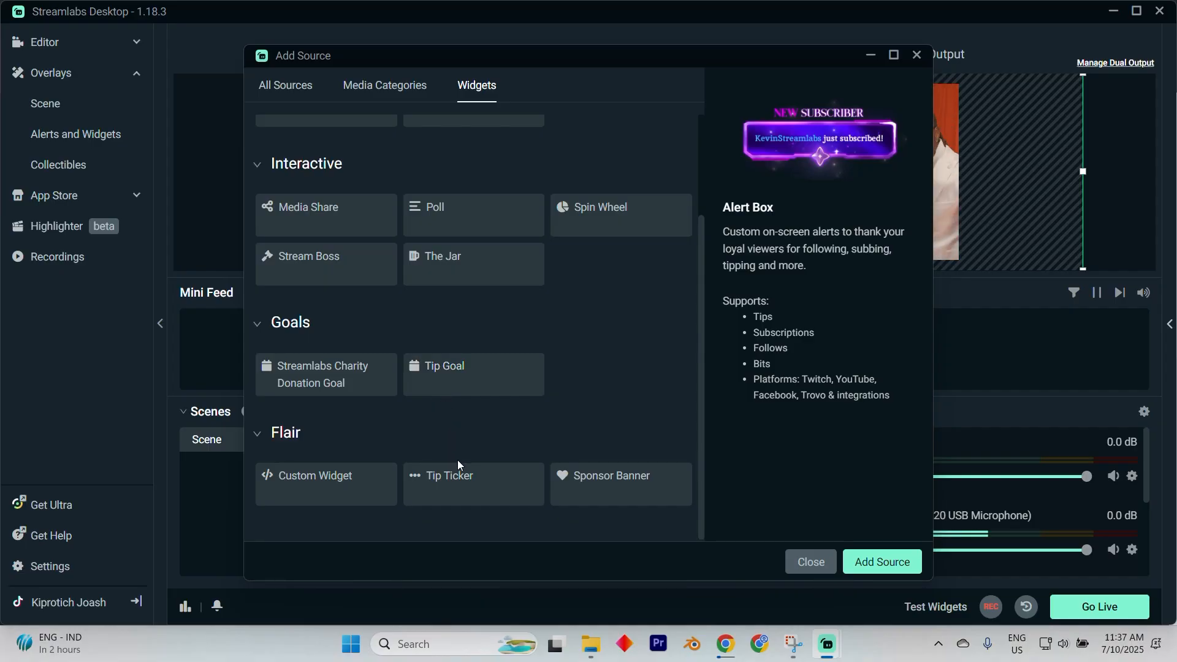
scroll(386, 325, "up", 2)
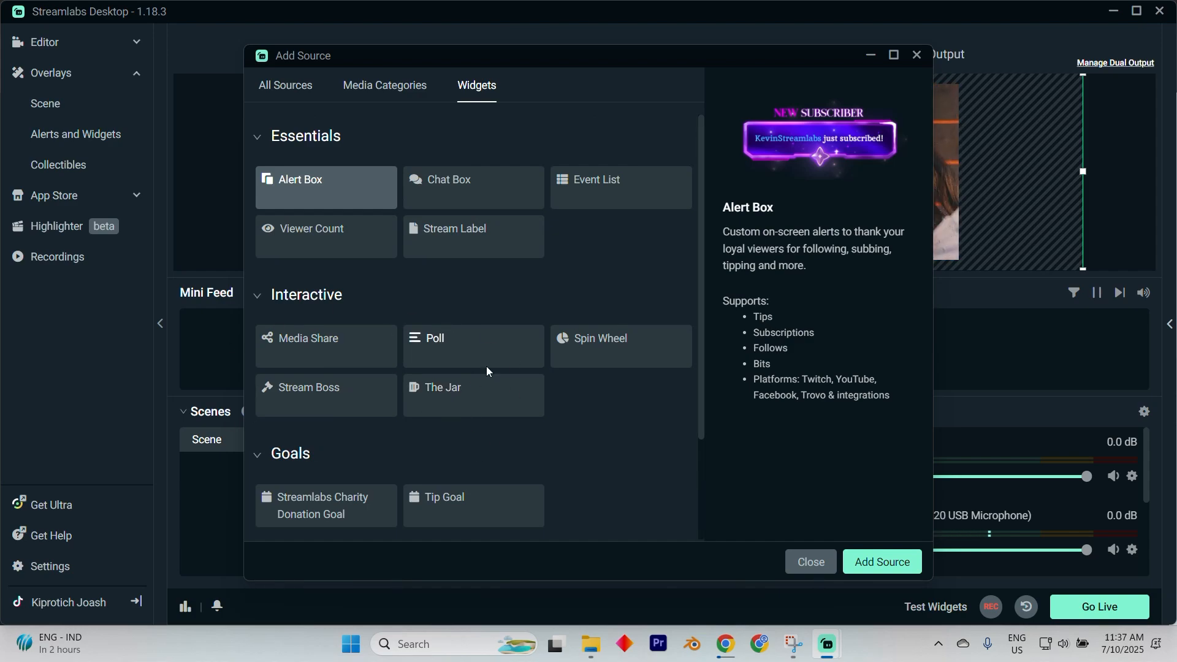
scroll(429, 341, "down", 1)
scroll(401, 252, "up", 1)
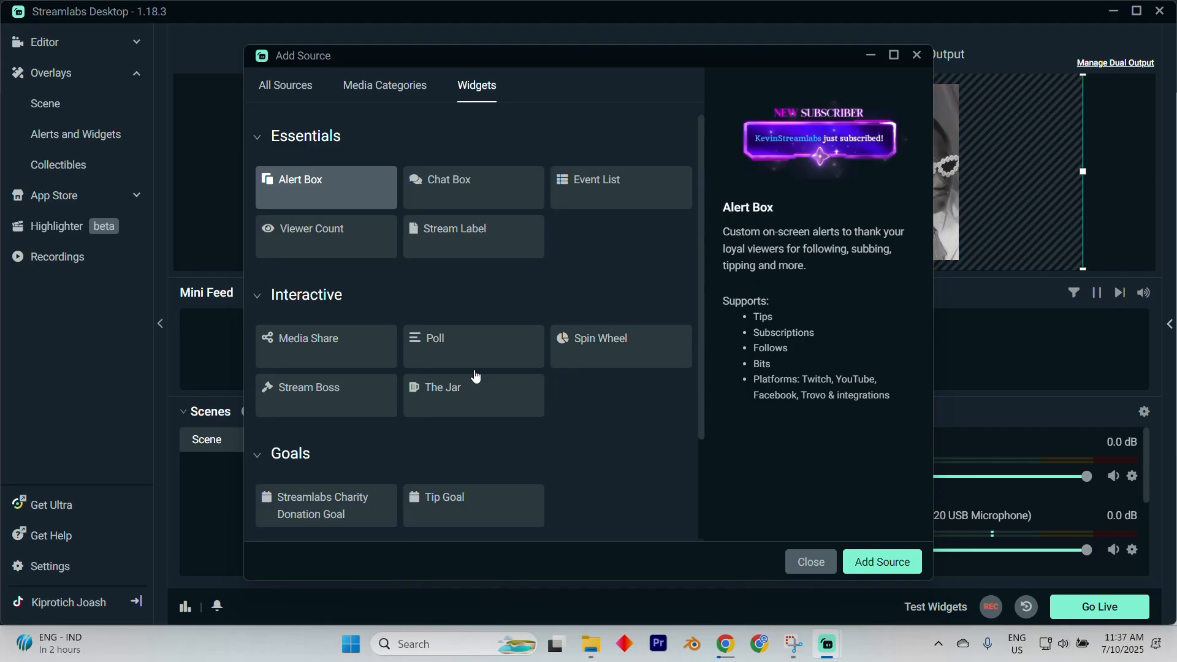
scroll(458, 361, "down", 2)
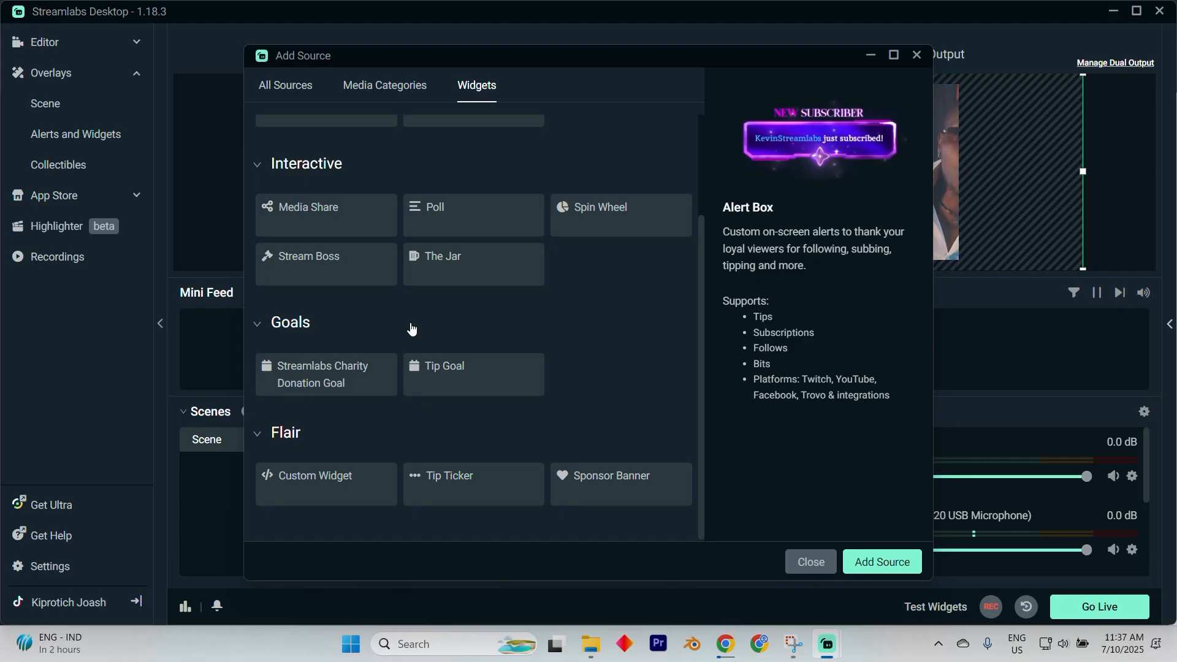
scroll(411, 331, "up", 2)
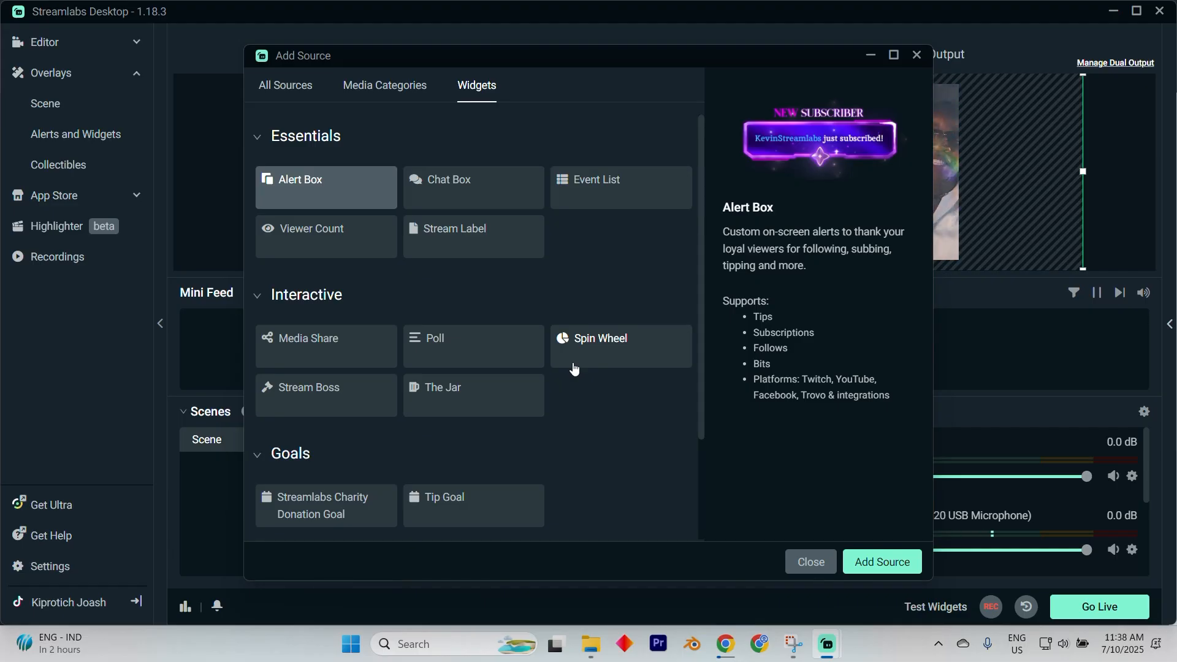
scroll(573, 367, "down", 2)
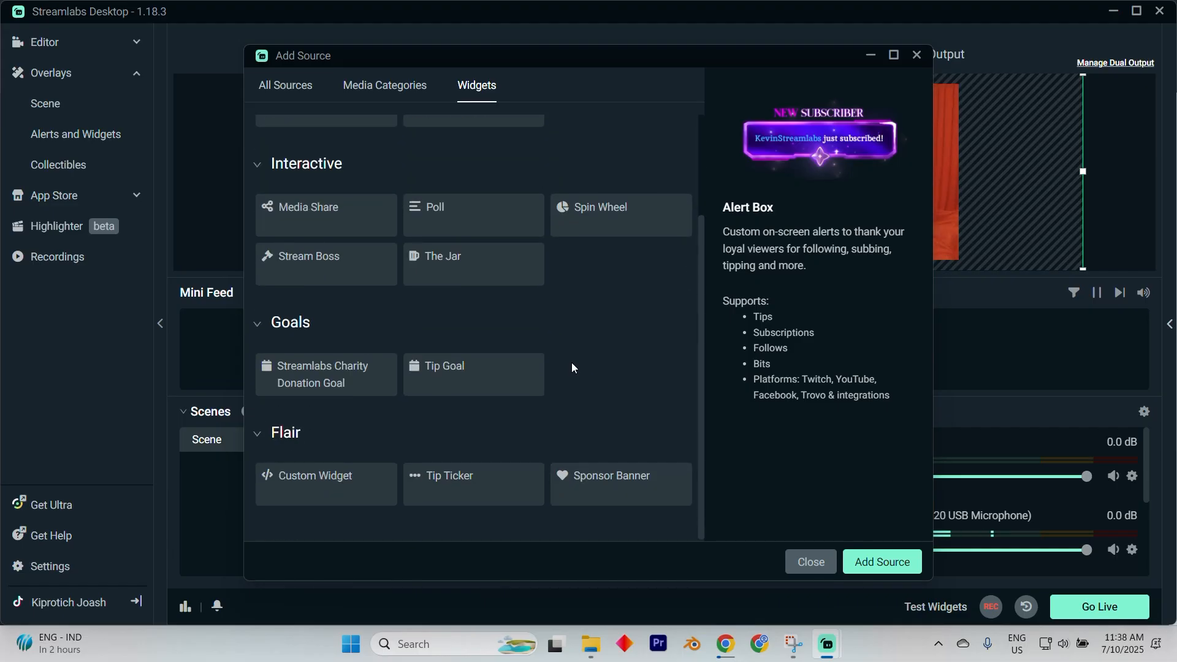
scroll(572, 366, "up", 2)
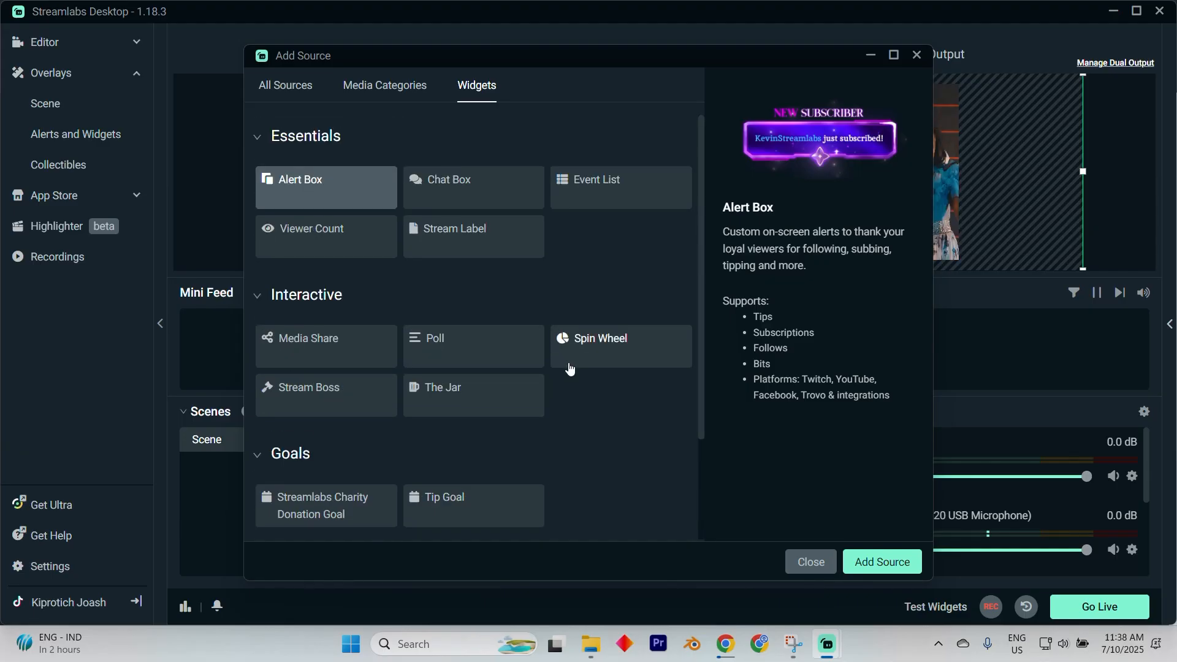
scroll(569, 368, "down", 1)
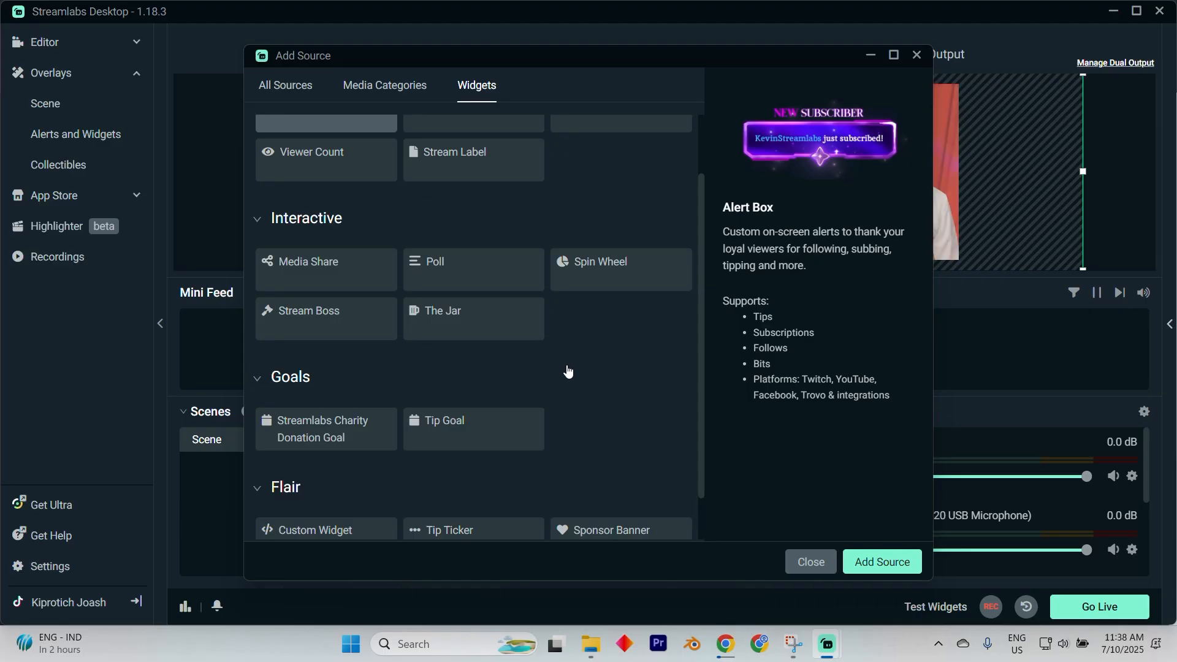
scroll(567, 370, "down", 1)
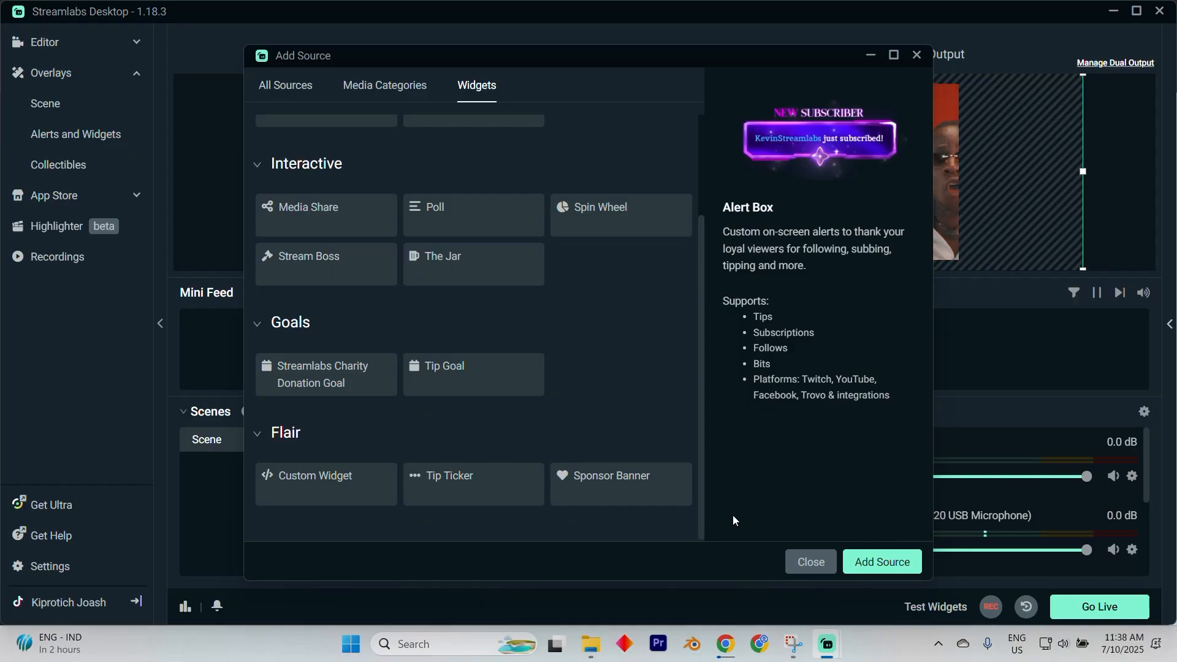
scroll(429, 454, "up", 1)
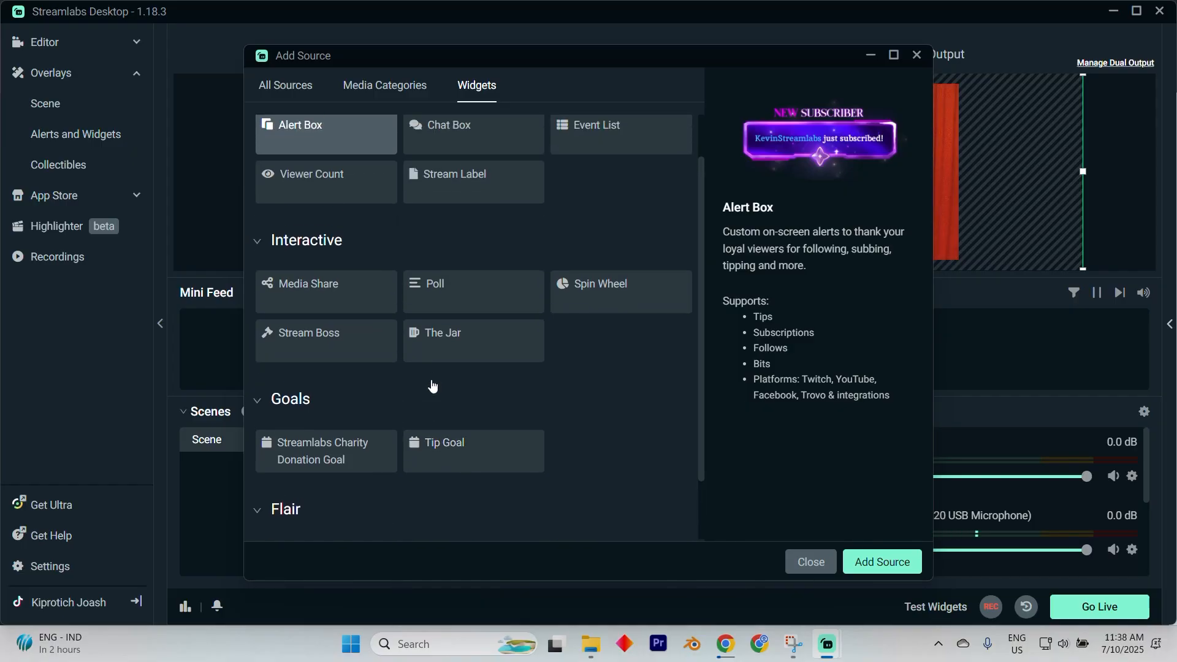
scroll(433, 384, "up", 1)
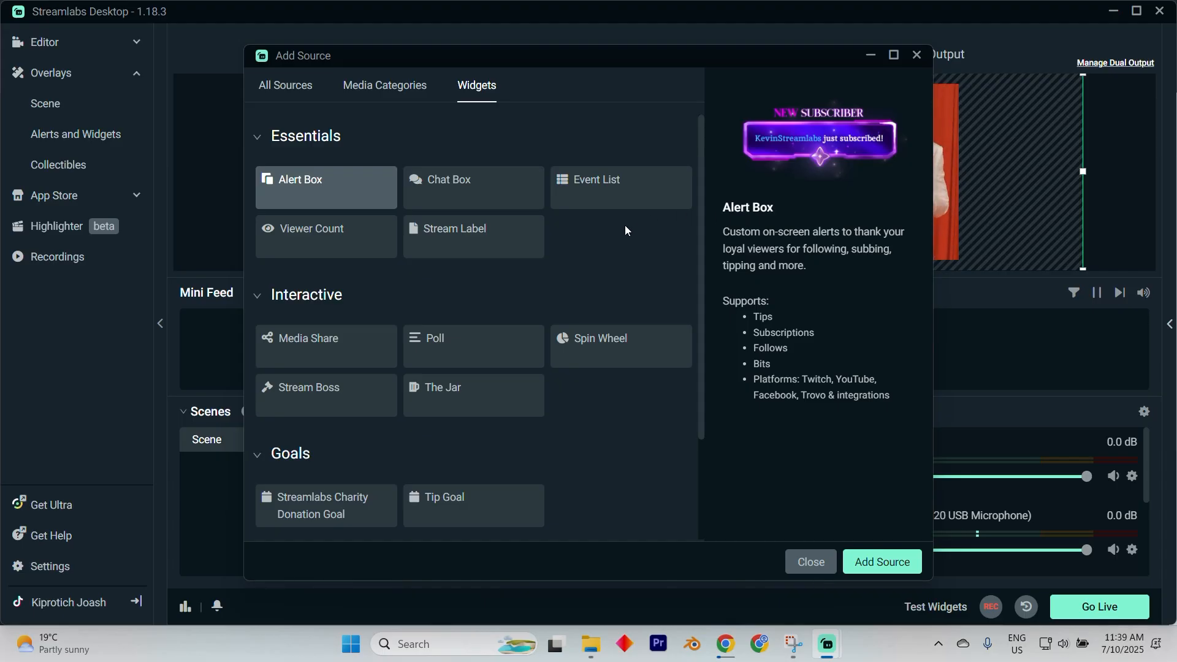
left_click(810, 562)
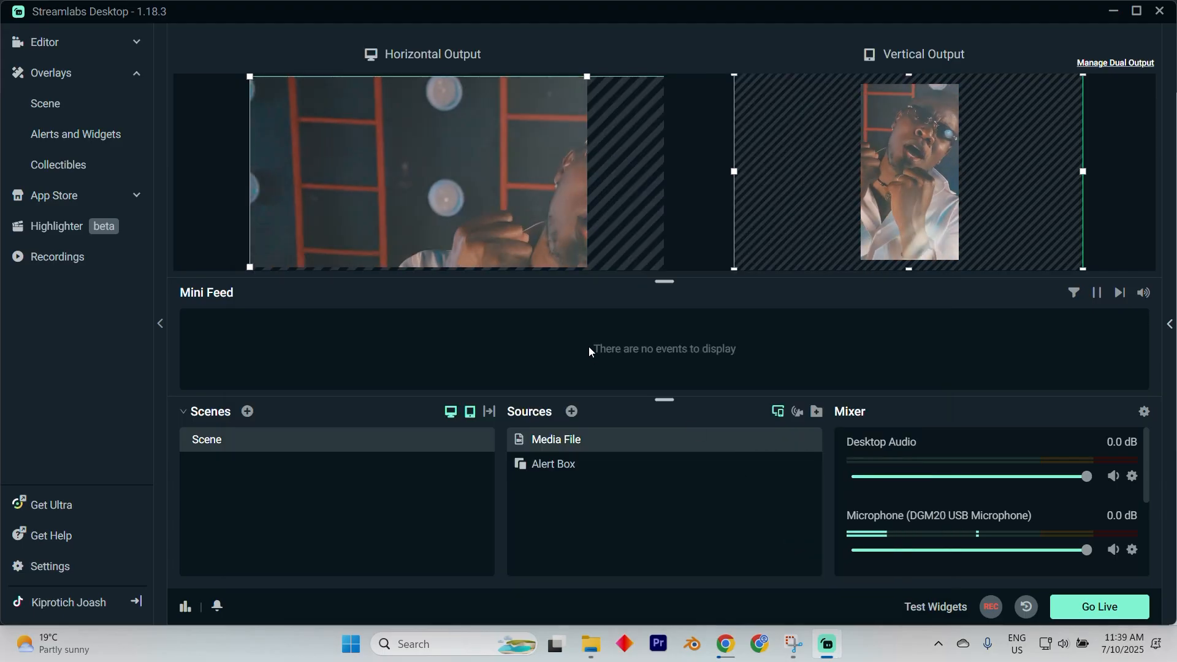
Resize and reposition the Media File source's bounding boxes in the horizontal and vertical output previews.
left_click_drag(582, 207, 508, 207)
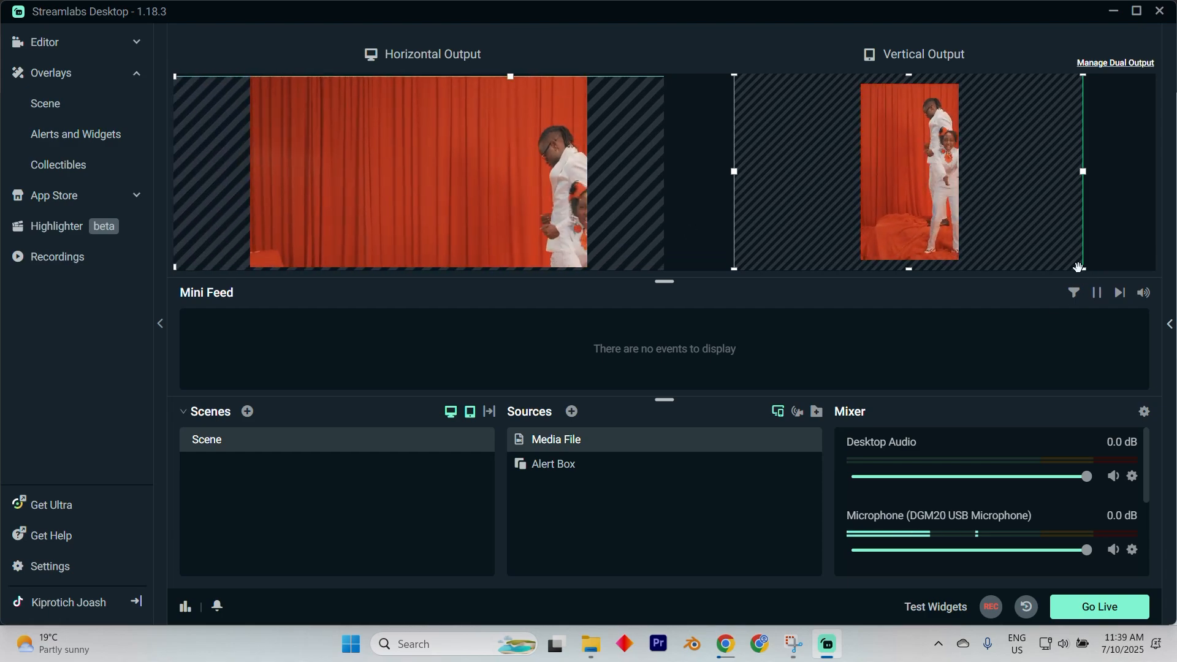
left_click_drag(1082, 270, 1035, 253)
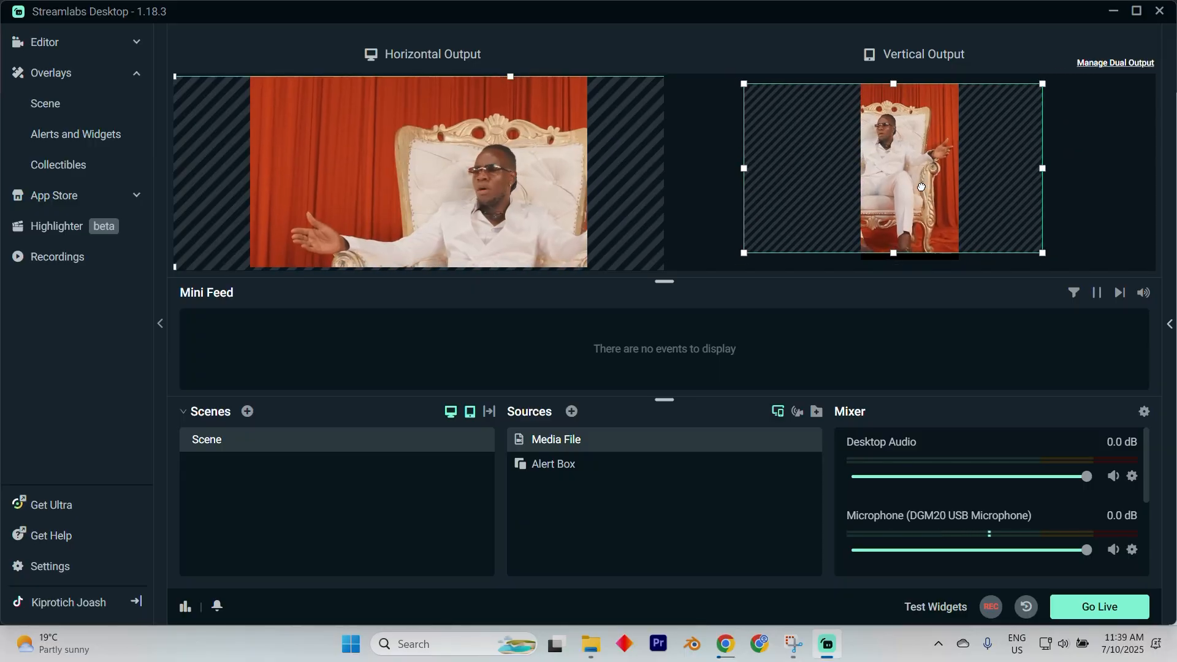
left_click_drag(915, 187, 931, 186)
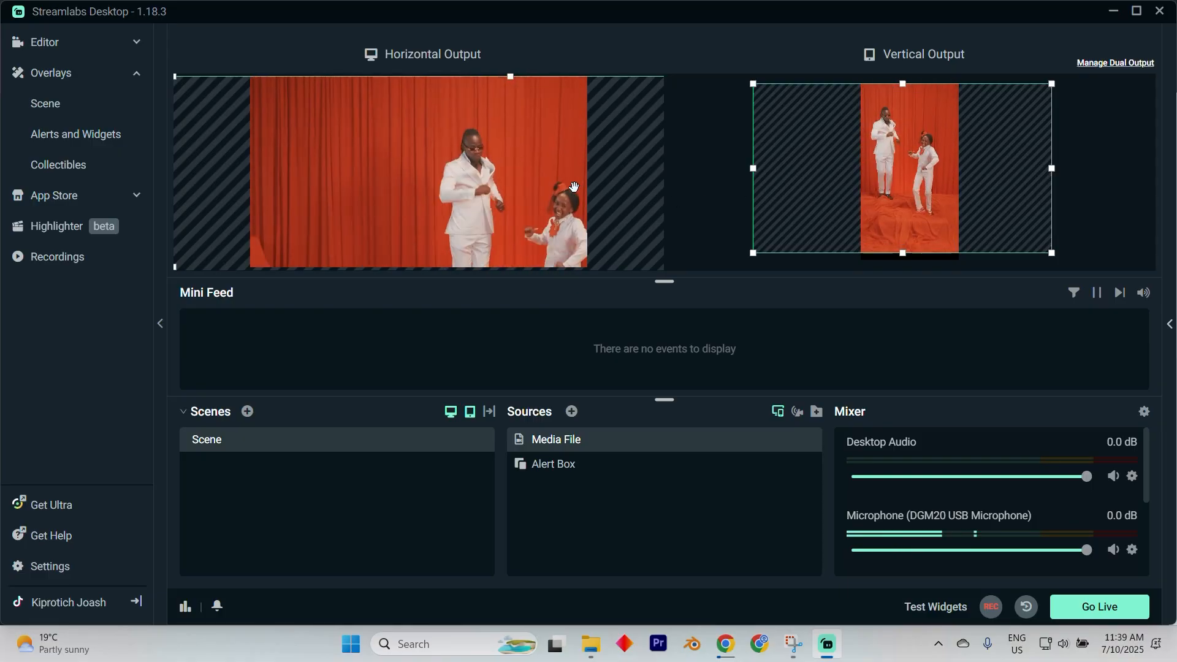
left_click(539, 182)
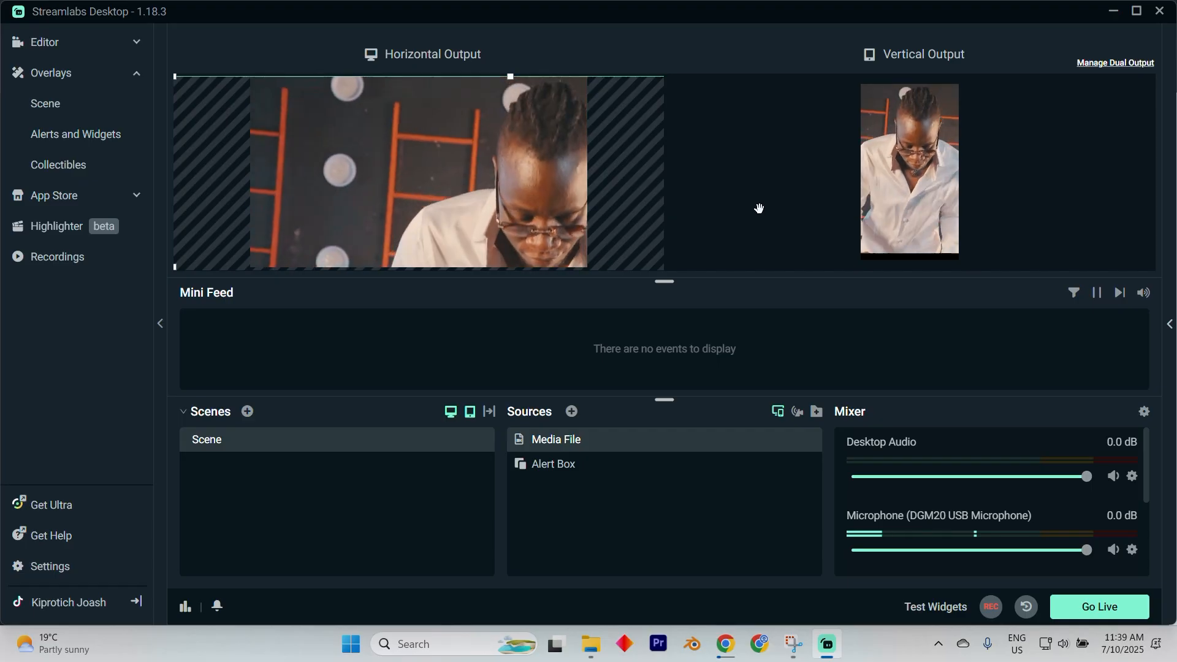
left_click(888, 180)
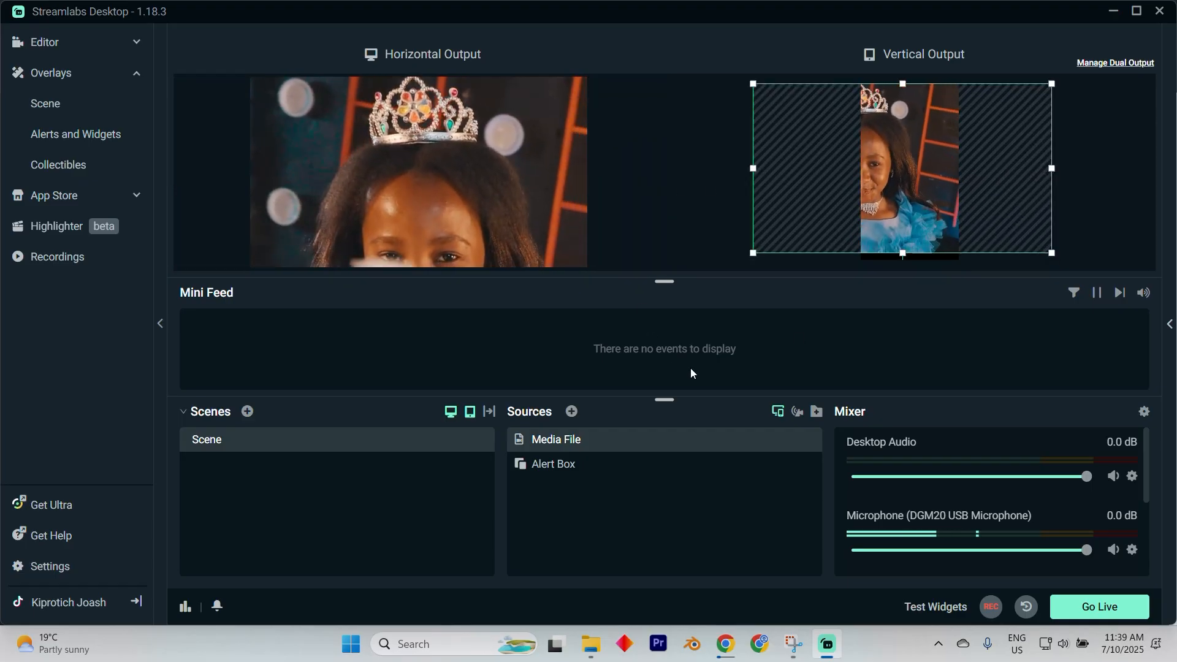
mouse_move(1052, 168)
left_mouse_down()
mouse_move(1032, 165)
mouse_move(1043, 162)
left_mouse_up()
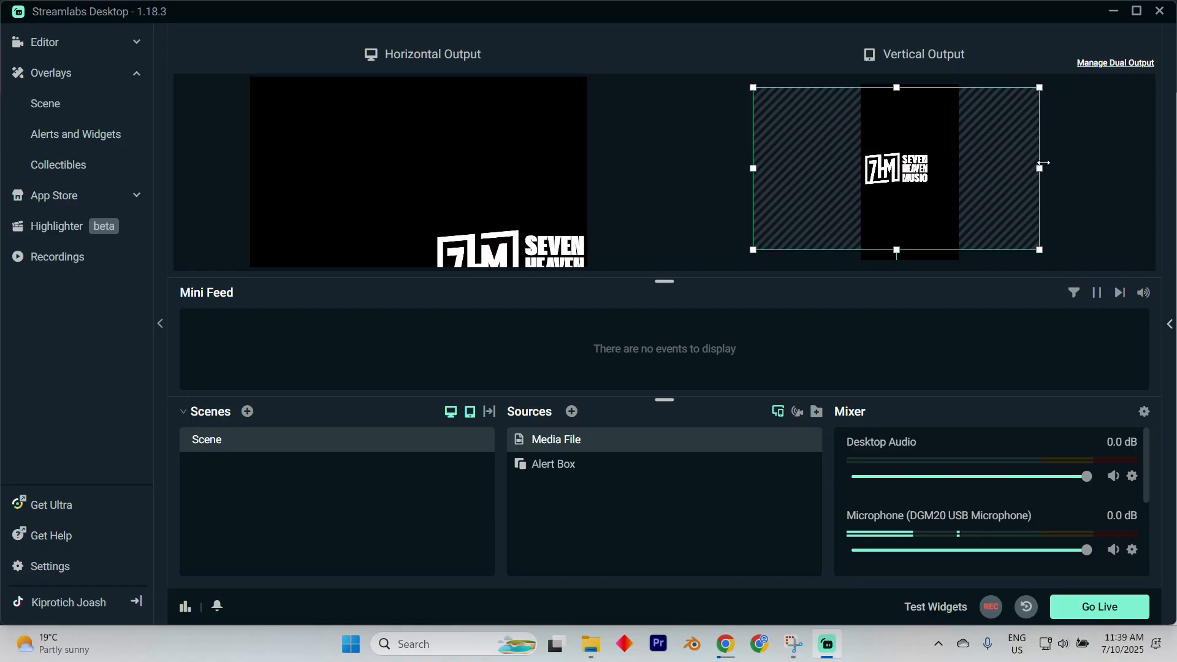
left_click(502, 163)
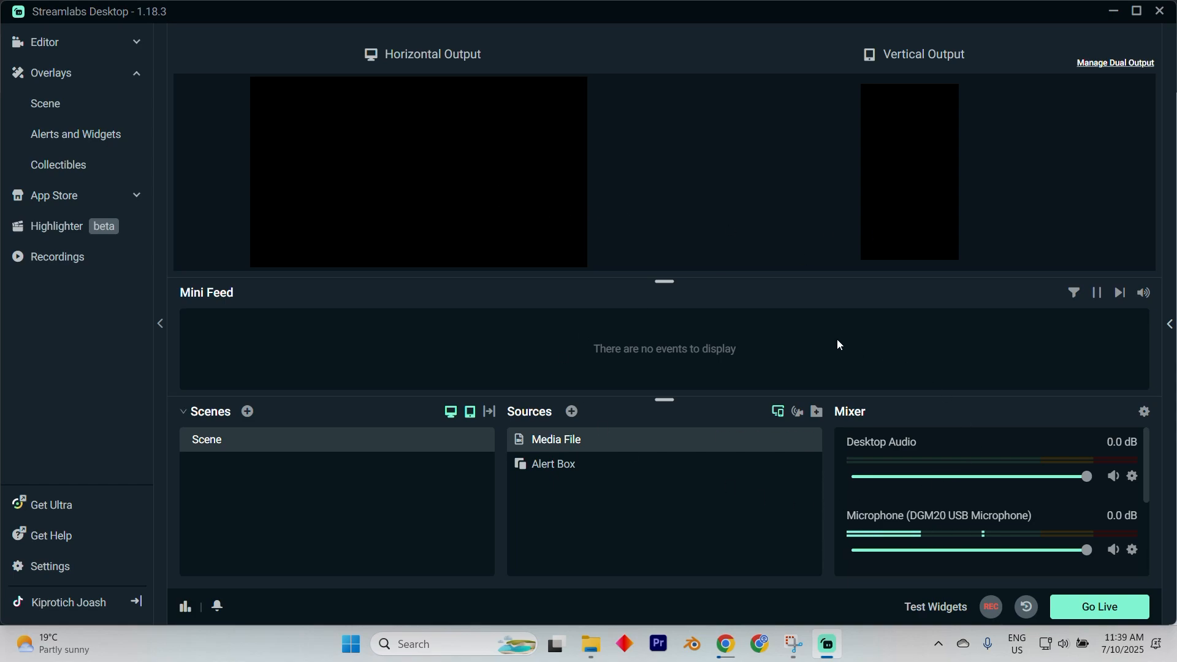
Open the Media File source's settings to review them, then close the dialog.
double_click(568, 446)
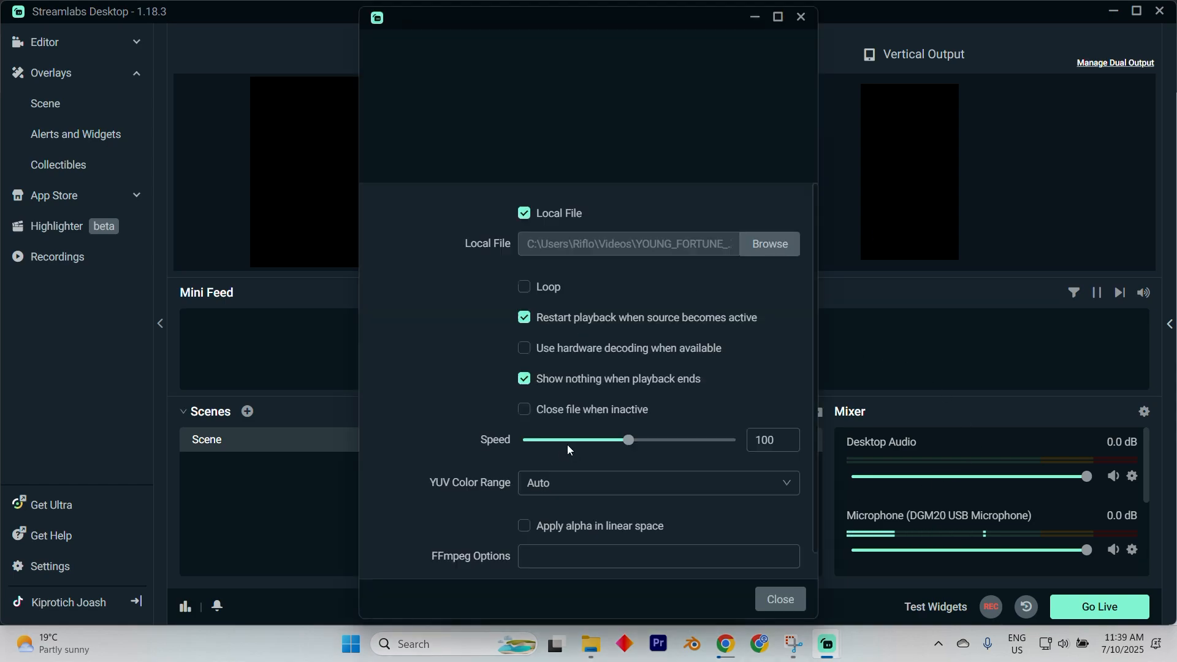
left_click(780, 599)
Open the Go Live dialog, set the TikTok destination to Vertical output, inspect the title field, and close the dialog.
left_click(1098, 607)
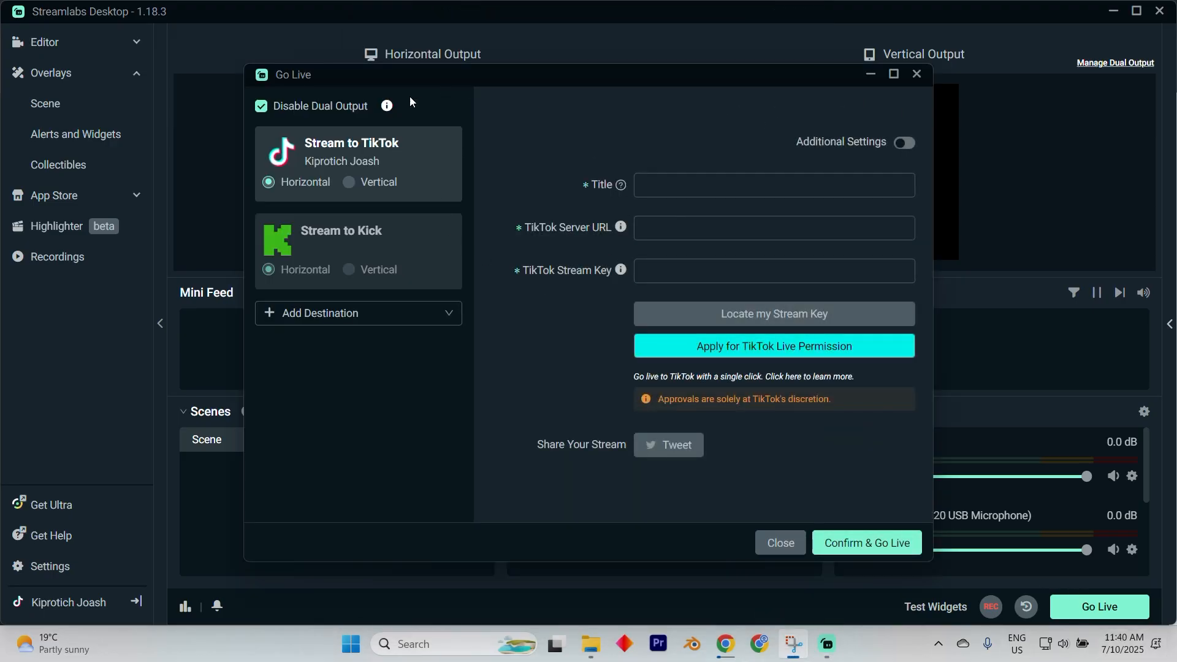
left_click(372, 183)
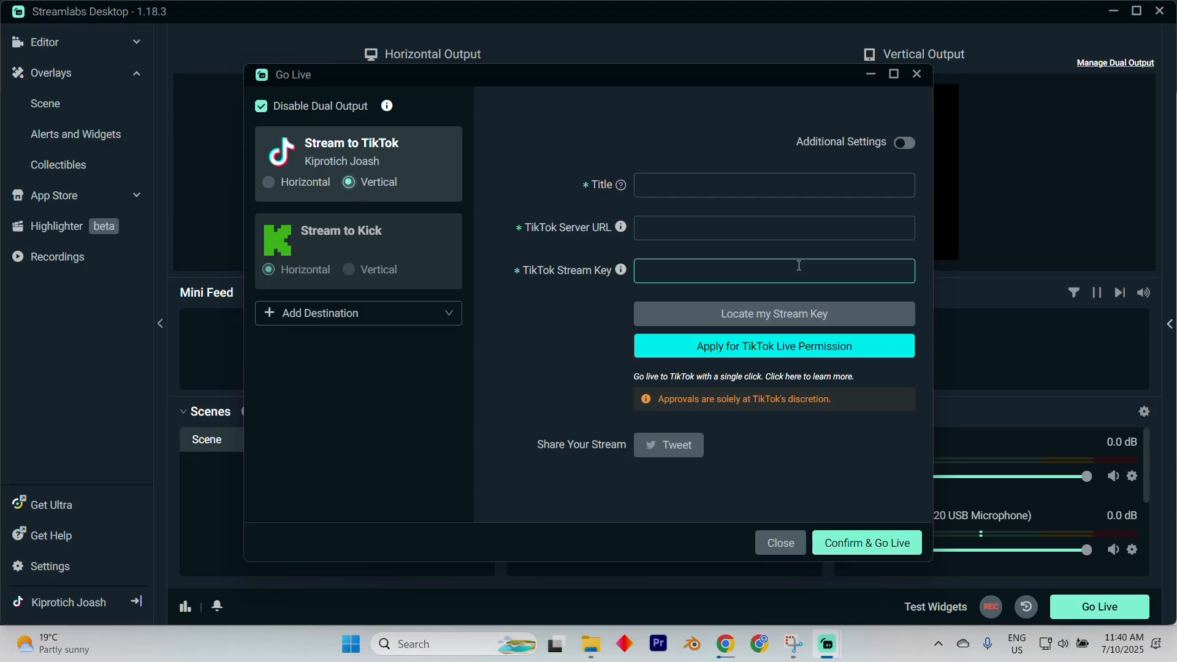
left_click(705, 193)
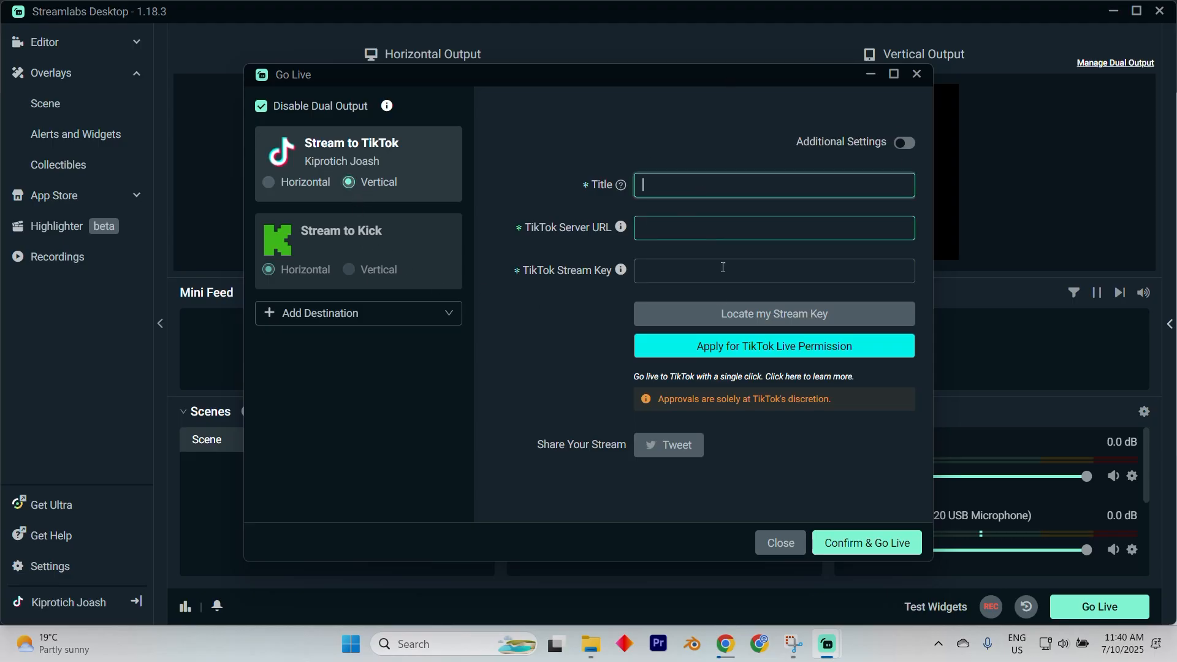
left_click(681, 250)
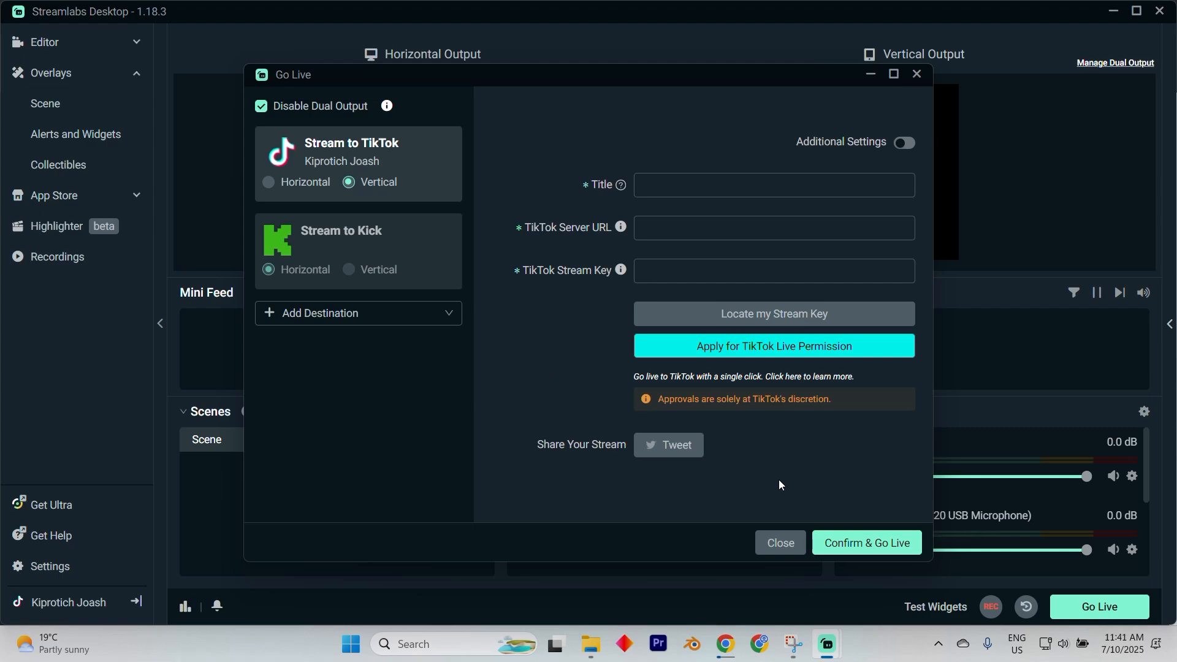
left_click(779, 544)
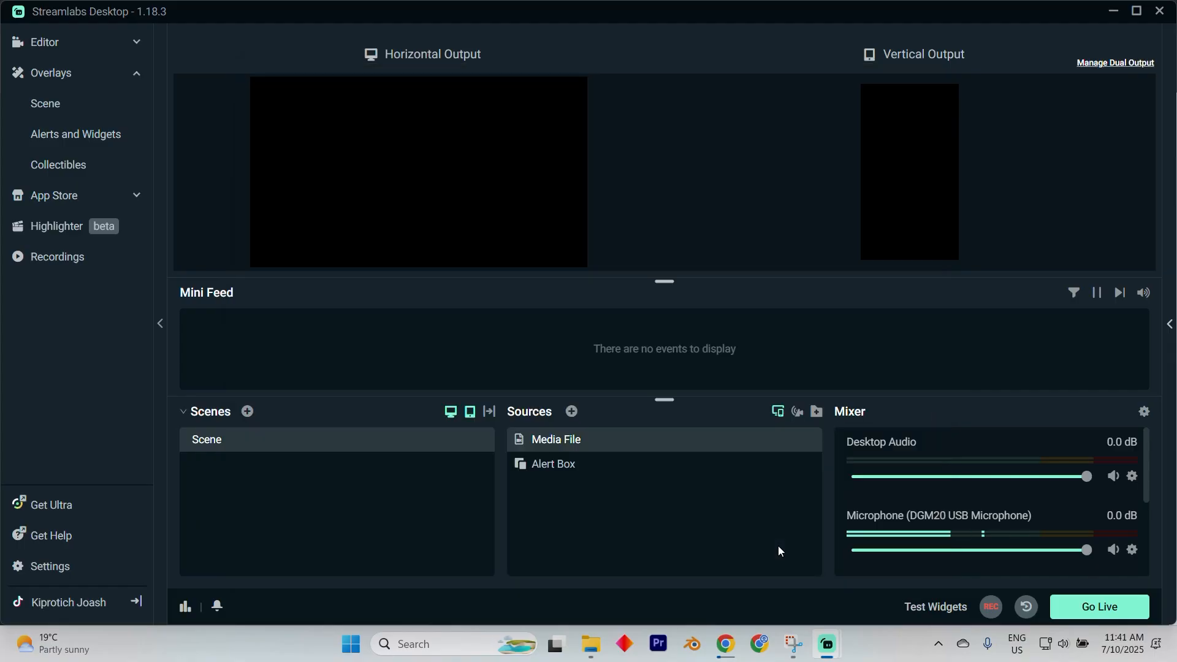